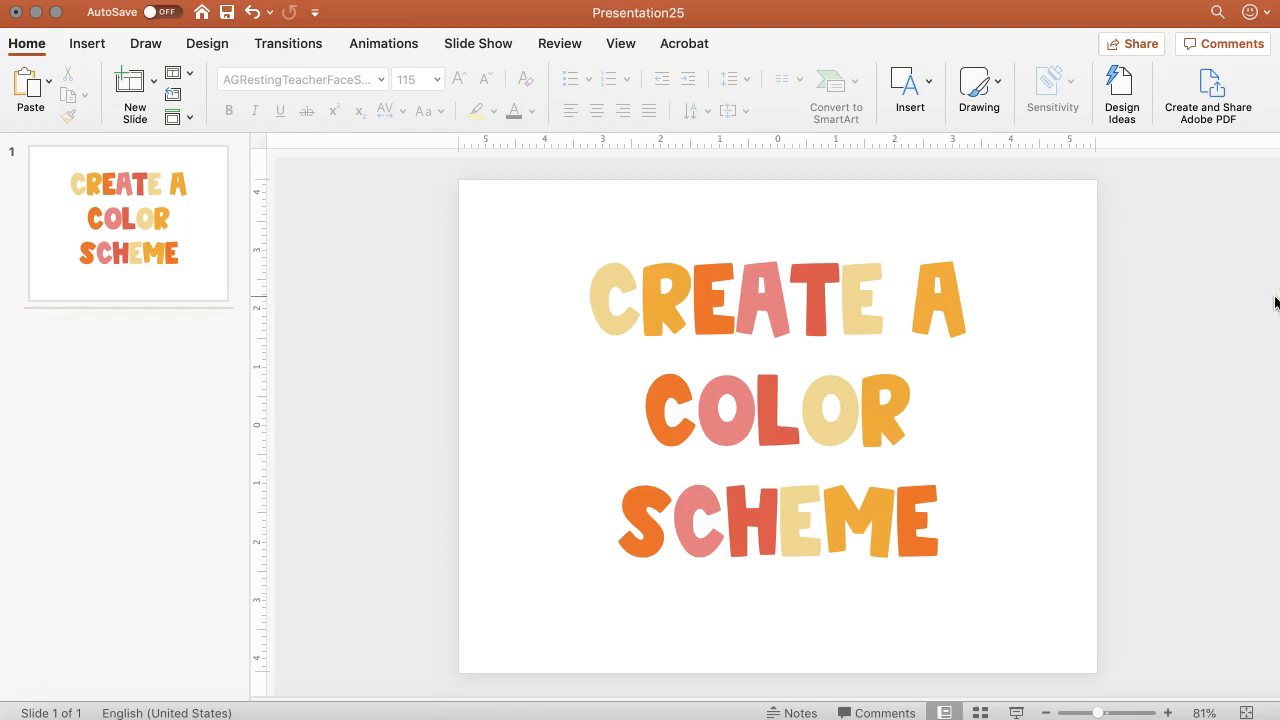
Narrow the presentation window so Pinterest shows beside it, and browse the color palette pins down to "Bright Summer Color Palette".
left_click_drag(1139, 308, 731, 372)
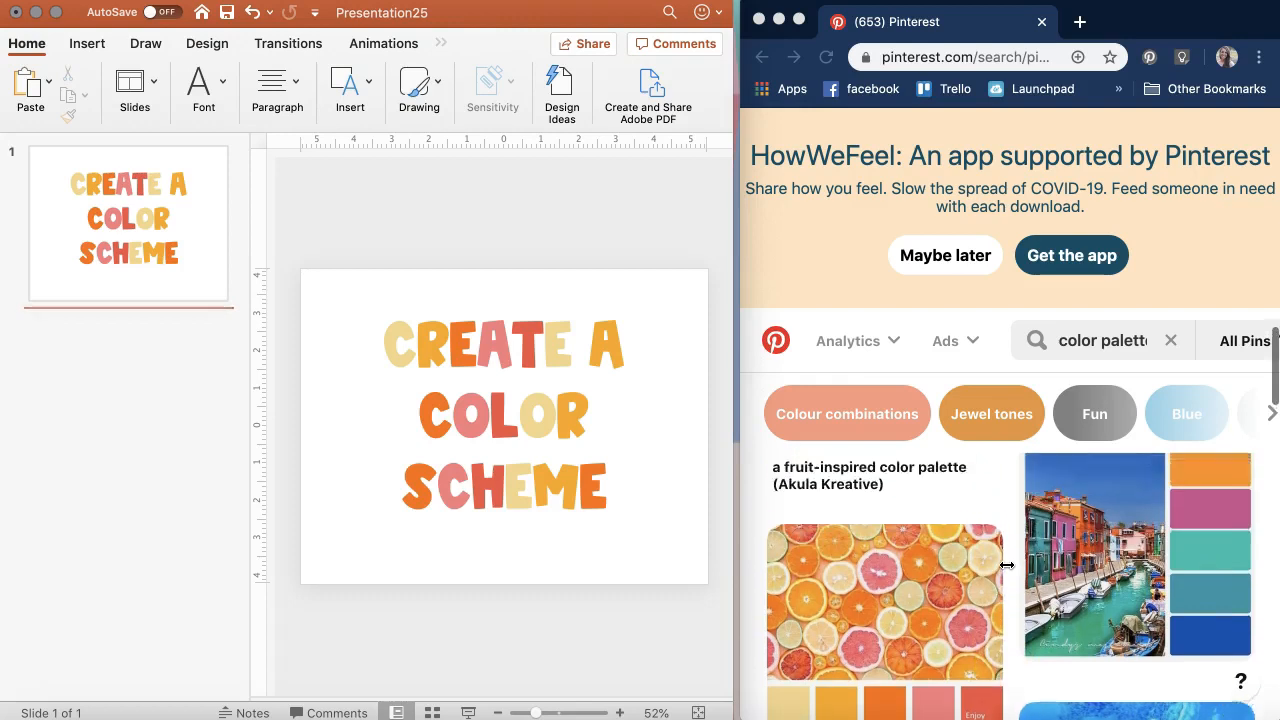
scroll(1006, 565, "down", 10)
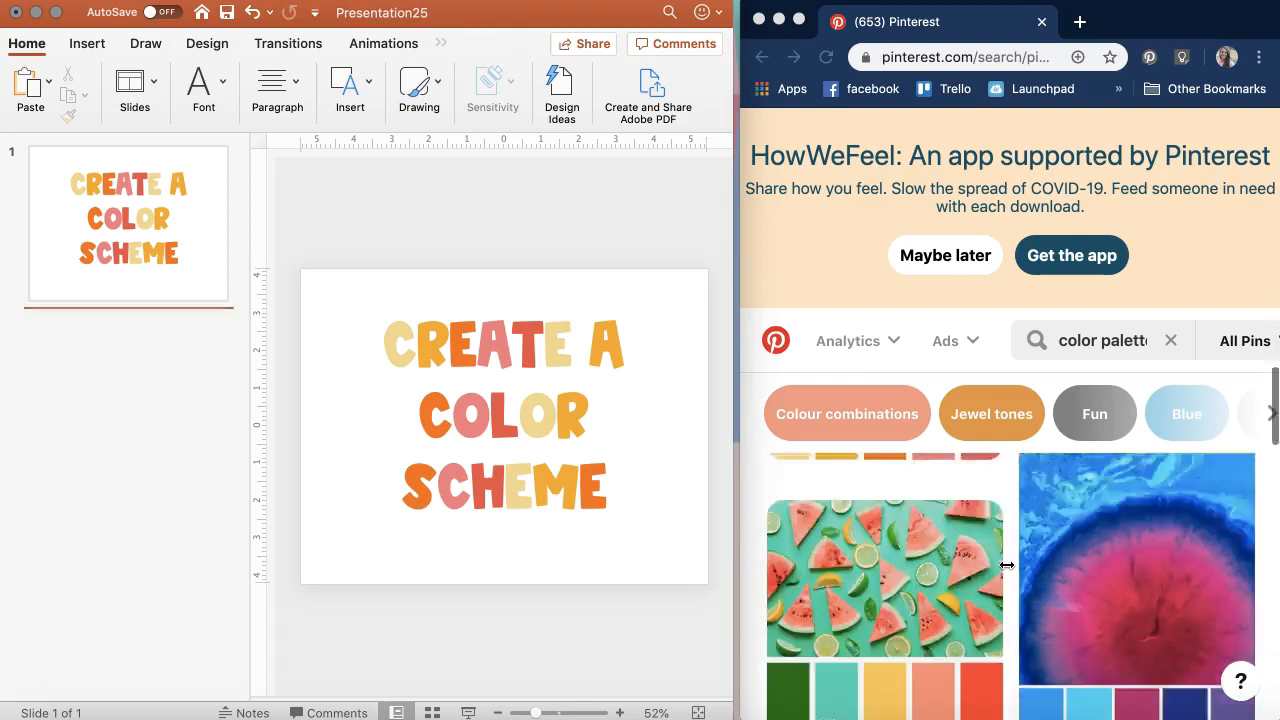
scroll(1006, 565, "down", 2)
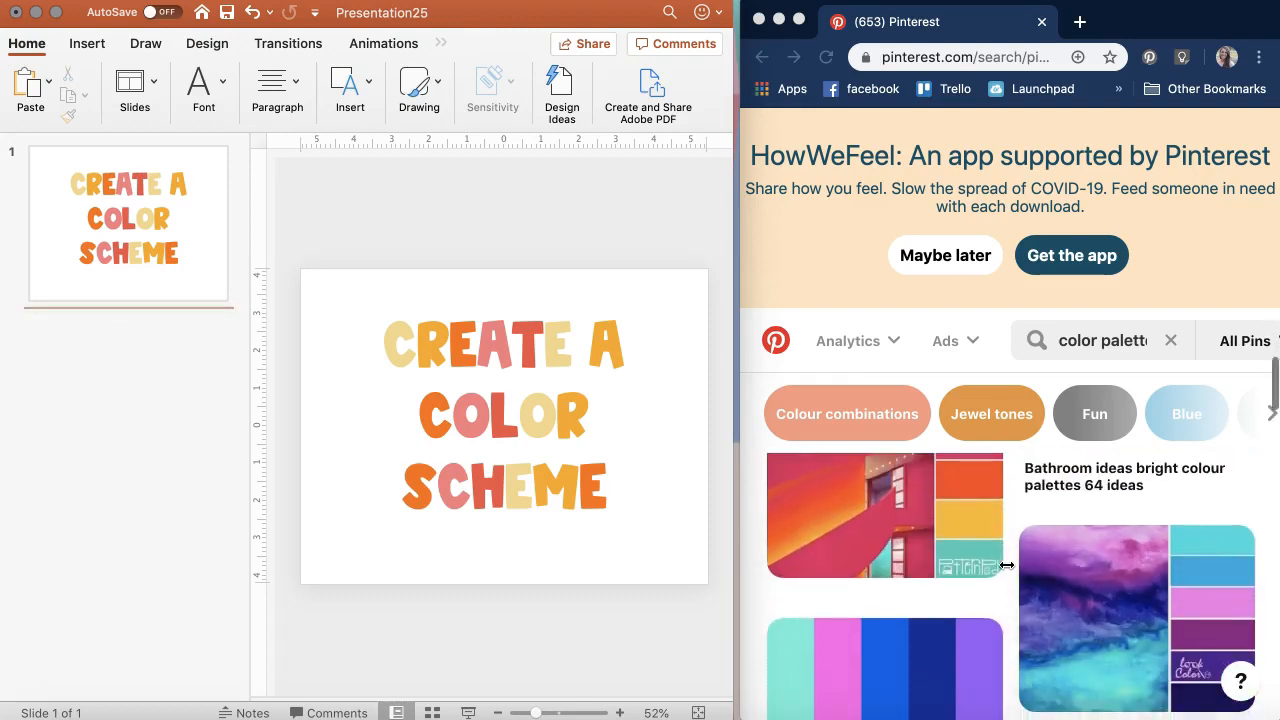
scroll(1006, 565, "down", 10)
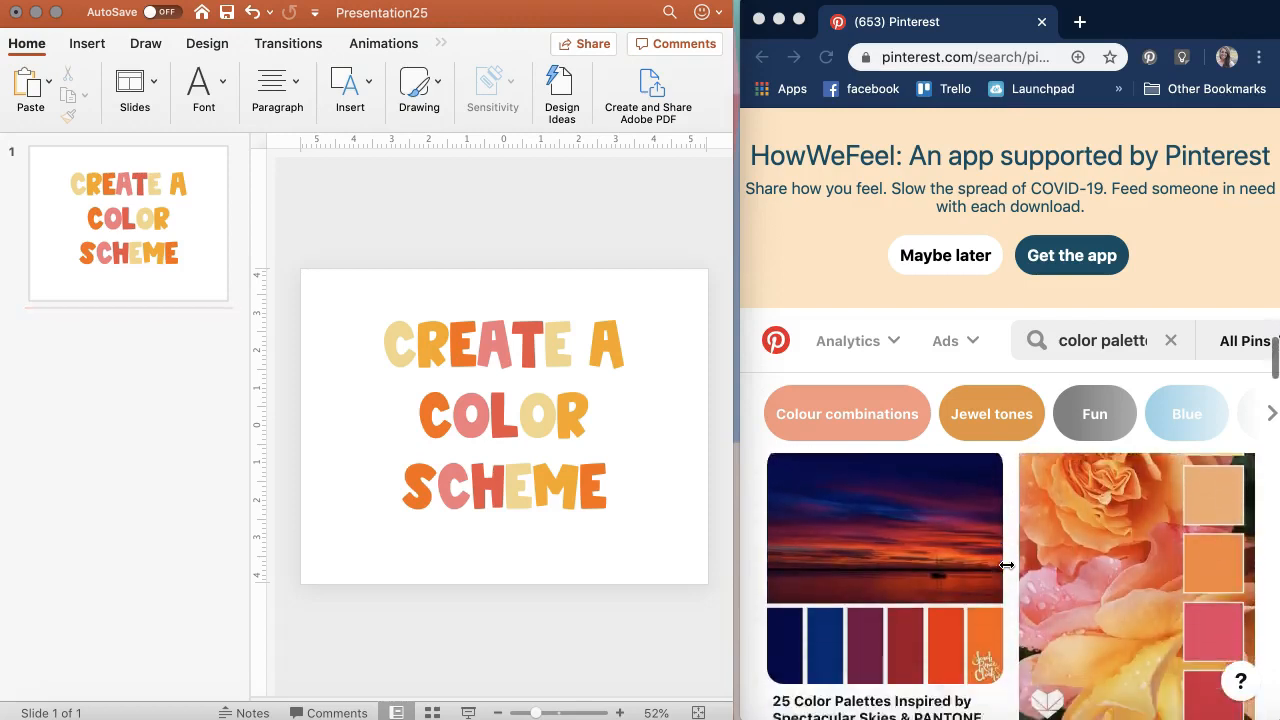
scroll(1006, 565, "down", 10)
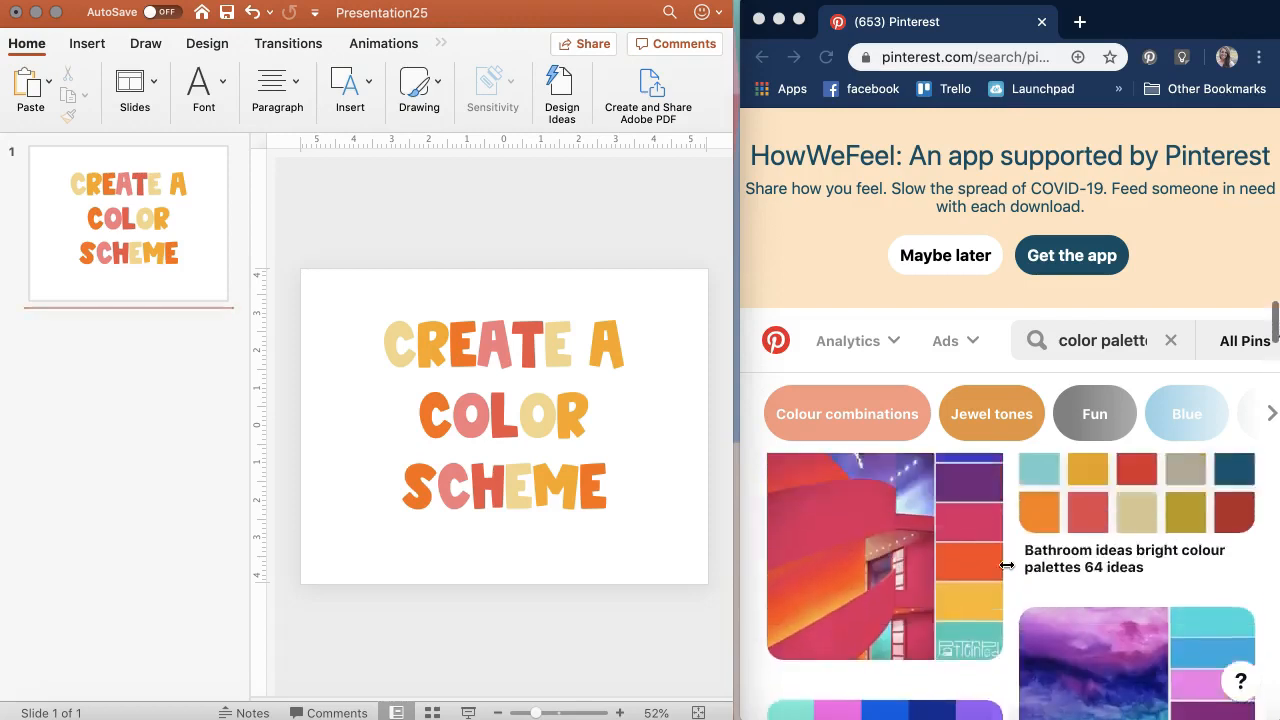
scroll(1006, 565, "down", 10)
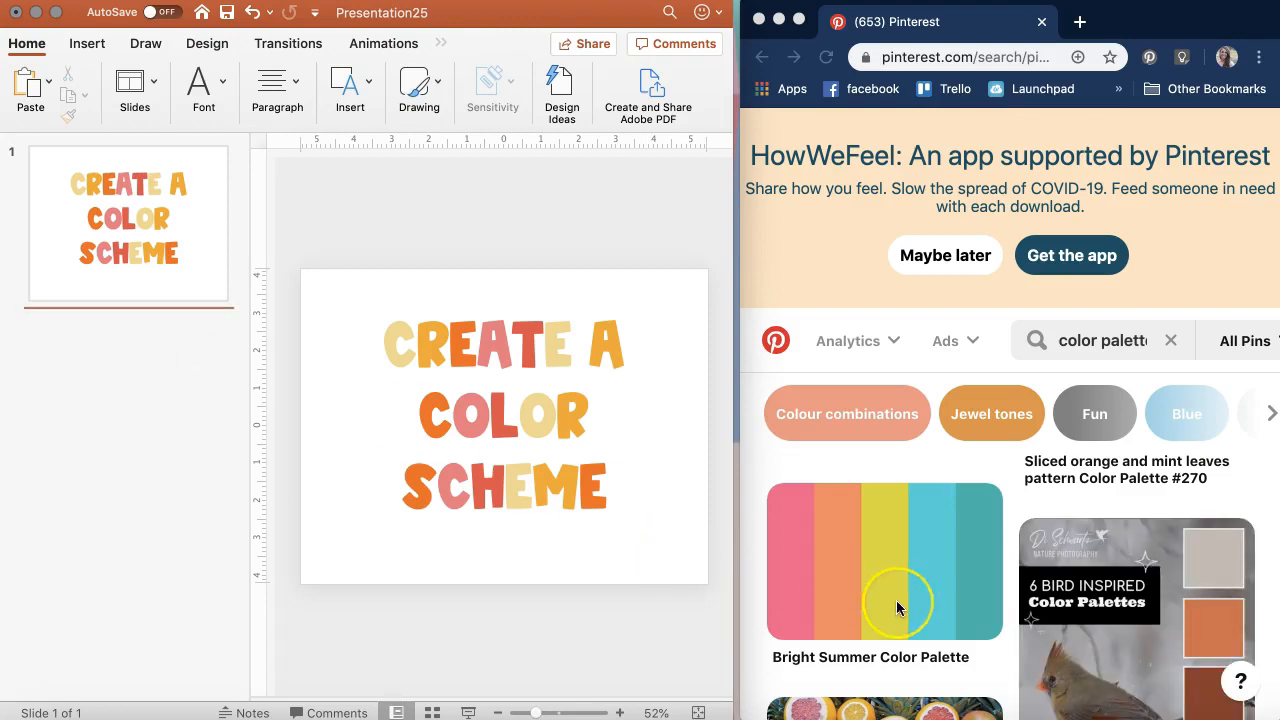
Bring the "Bright Summer Color Palette" image from Pinterest into the presentation and place it just above slide 1.
left_click(859, 577)
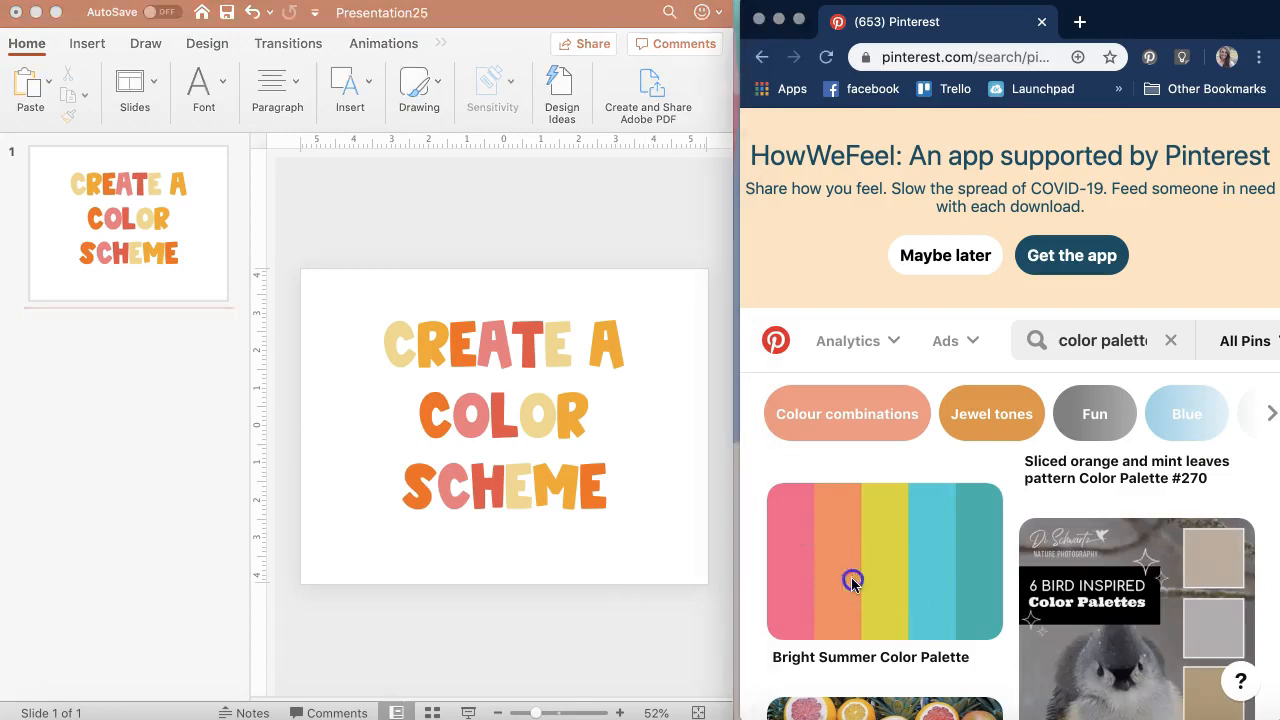
left_click_drag(668, 578, 611, 555)
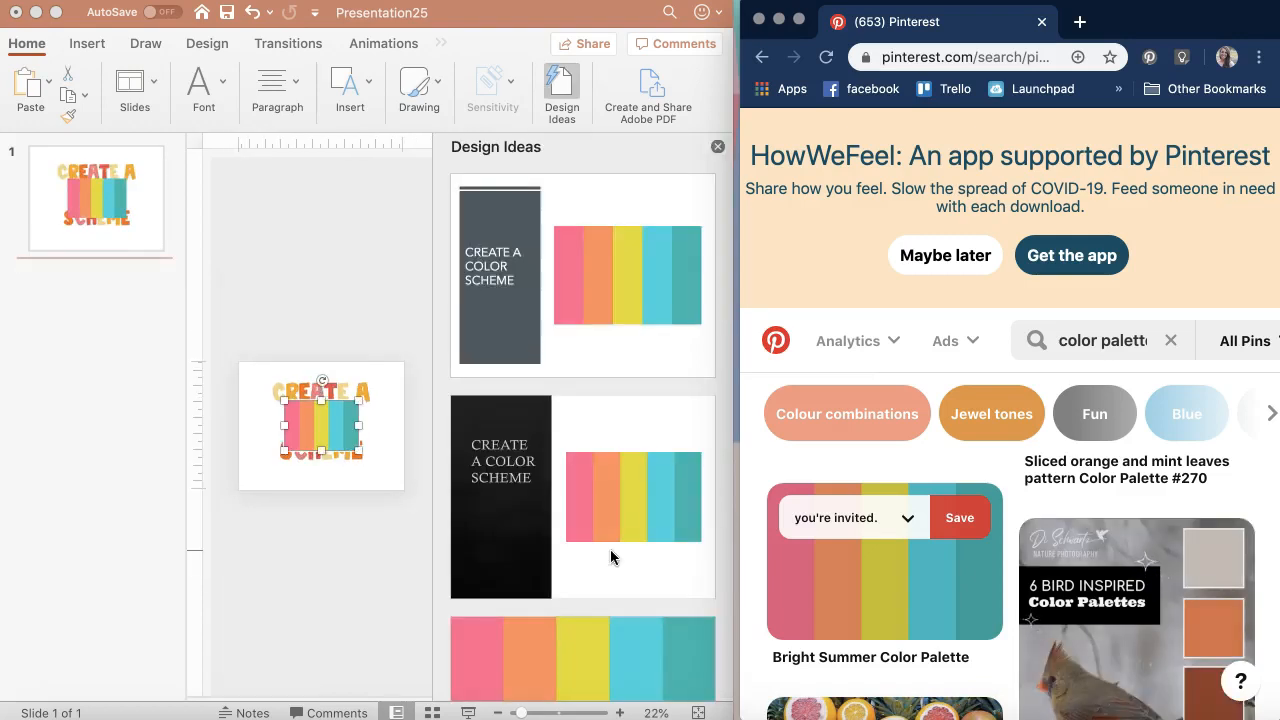
left_click(718, 150)
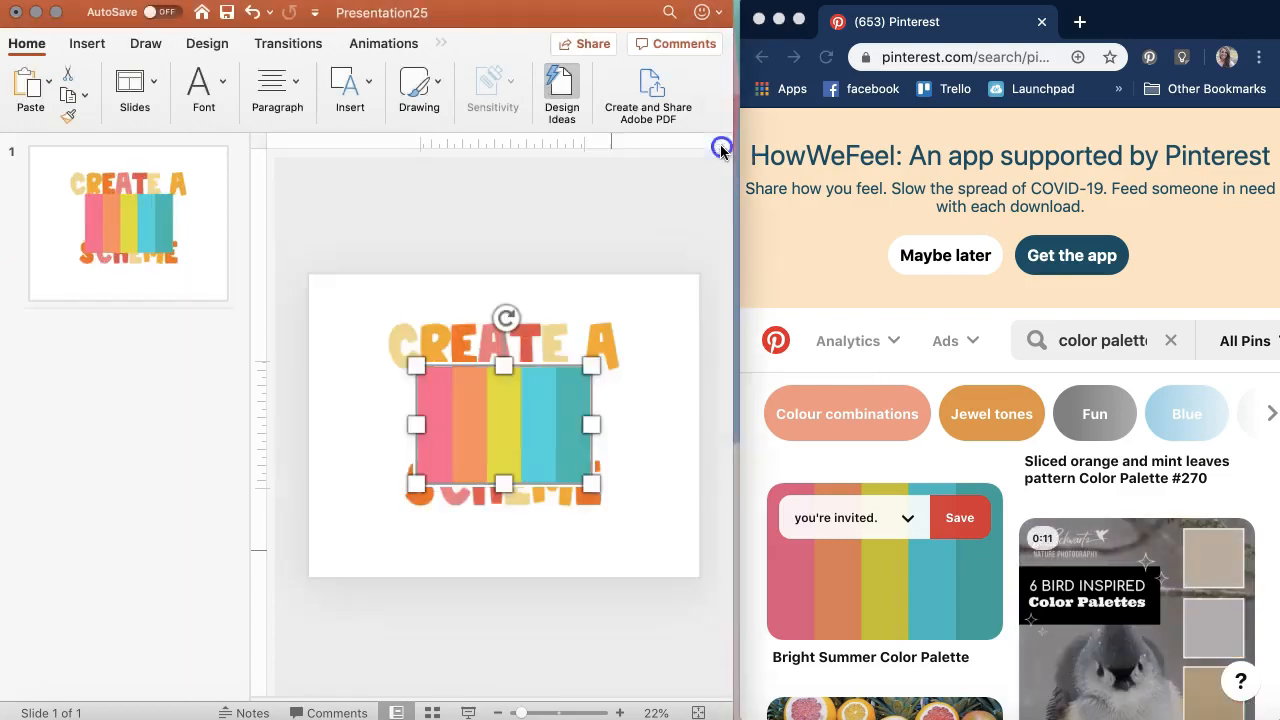
left_click(450, 239)
left_click_drag(486, 420, 435, 228)
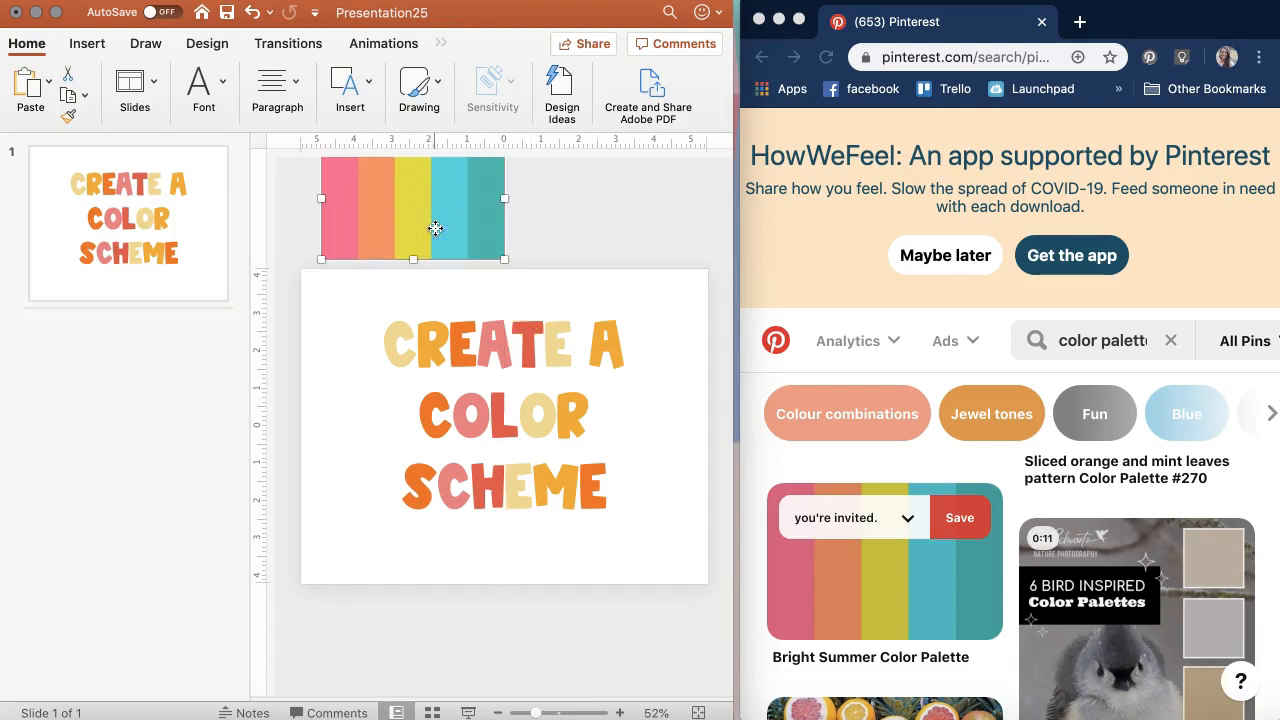
Add a new blank slide after slide 1.
left_click_drag(978, 616, 405, 605)
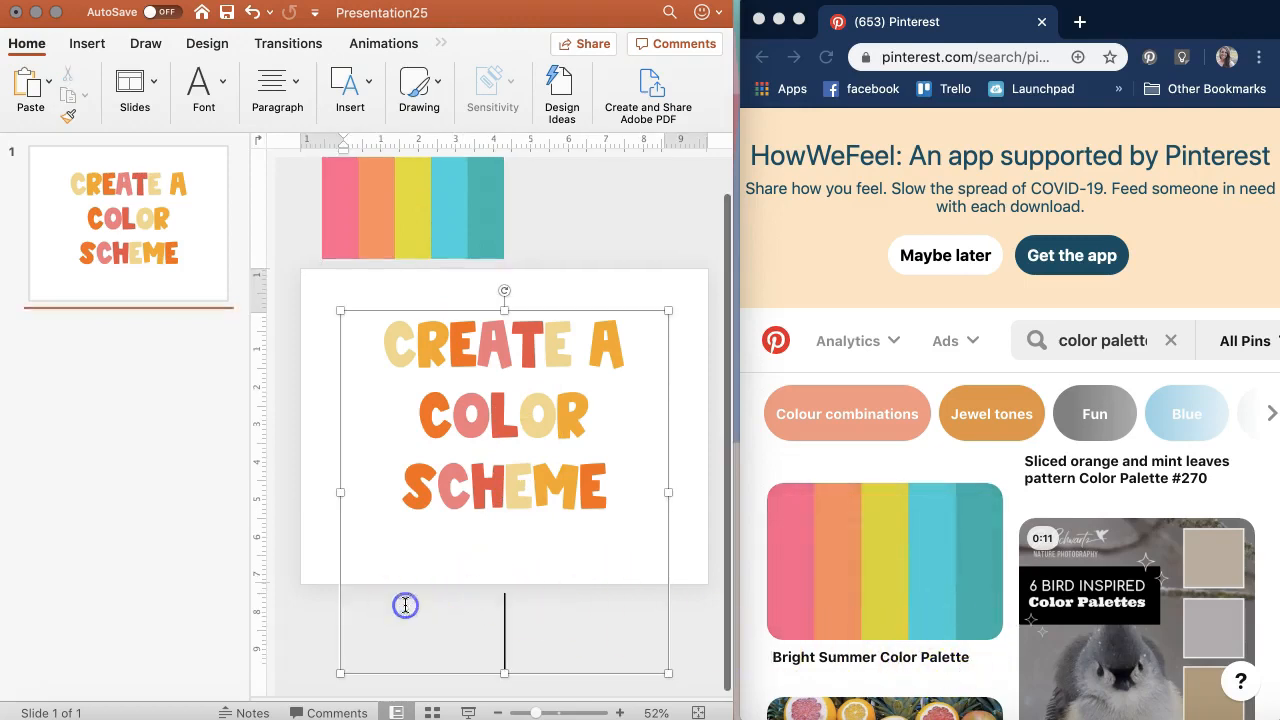
left_click(152, 84)
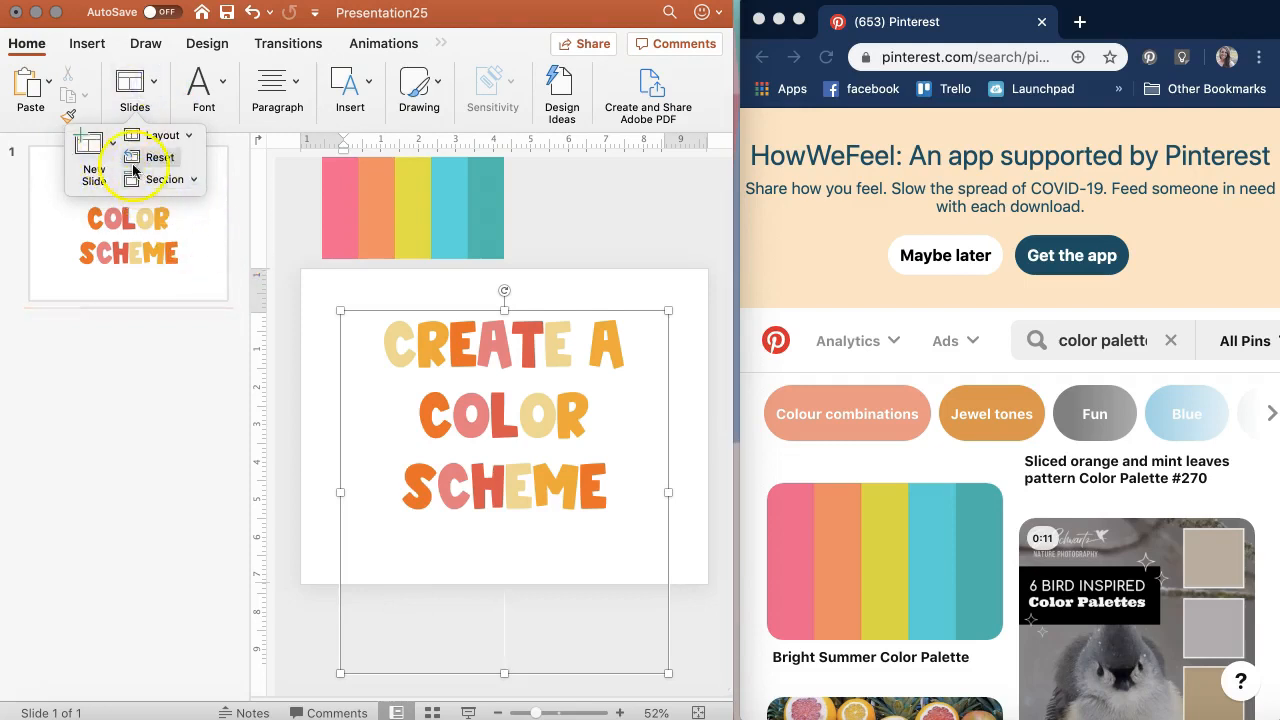
left_click(112, 148)
left_click(197, 316)
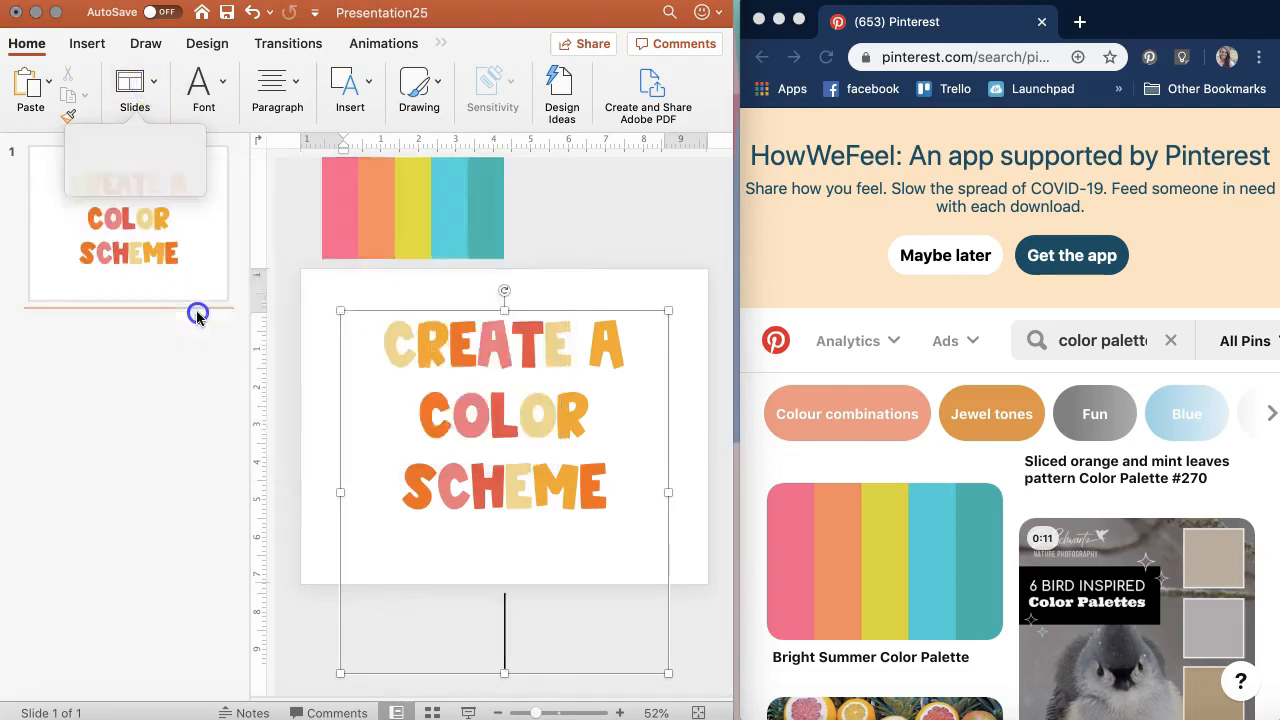
Copy the palette image from slide 1 and paste it above the blank slide 2.
left_click(200, 186)
left_click(393, 196)
key("super+c")
left_click(163, 343)
key("super+v")
left_click(596, 271)
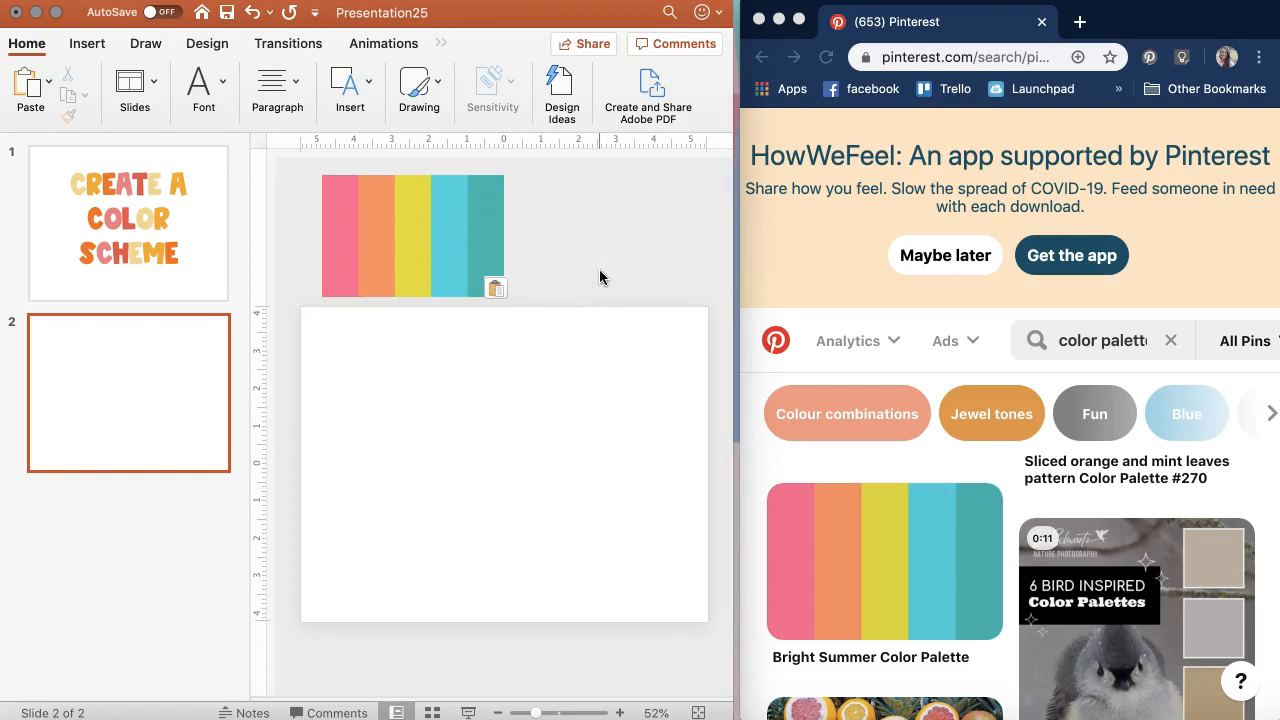
Insert a wide text box across the upper part of slide 2 containing the word "EXAMPLE".
left_click(330, 94)
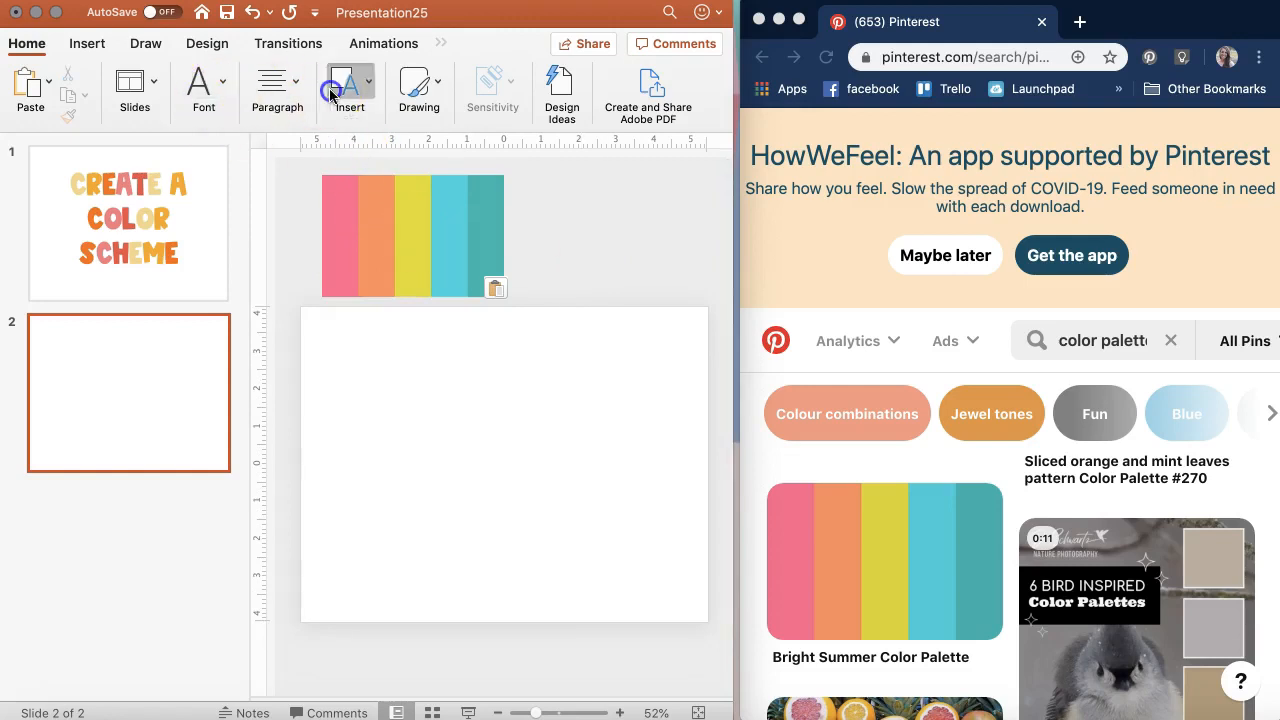
left_click(400, 152)
left_click_drag(340, 345, 677, 574)
type("Ex")
Format the word EXAMPLE in the AGRestingTeacherFaceSolid font at size 138.
left_click_drag(376, 349, 329, 294)
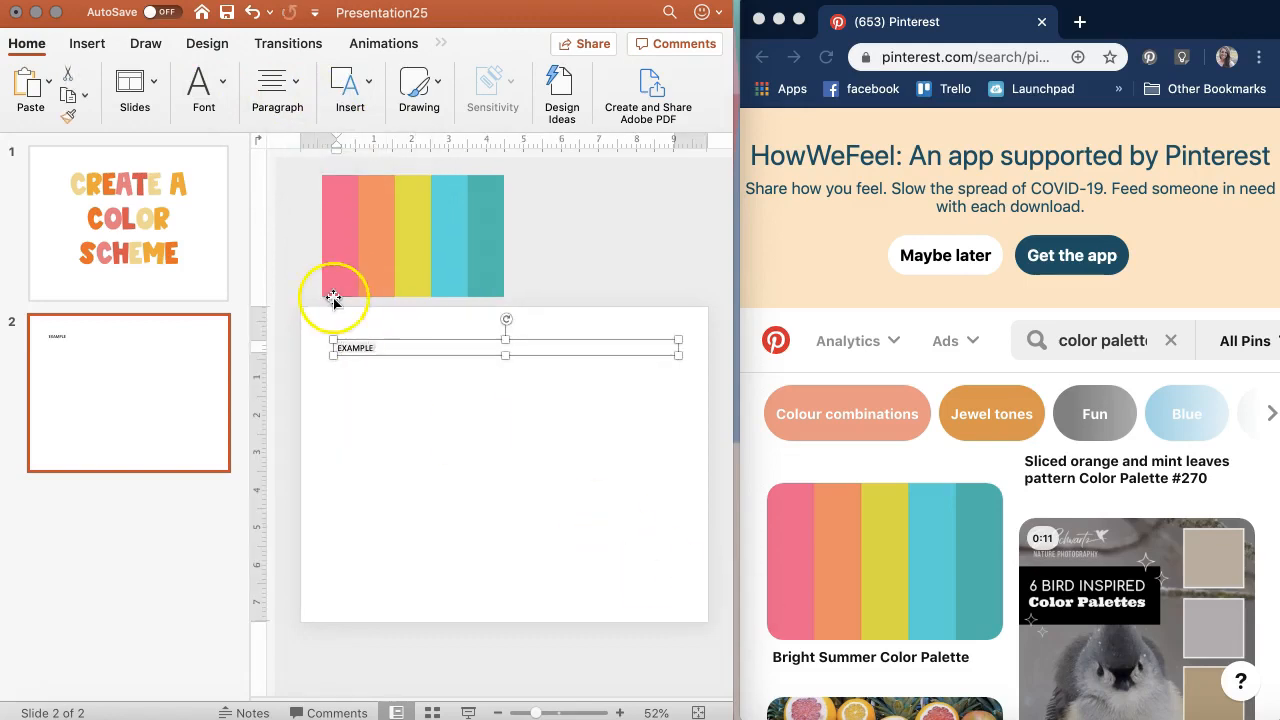
left_click(207, 143)
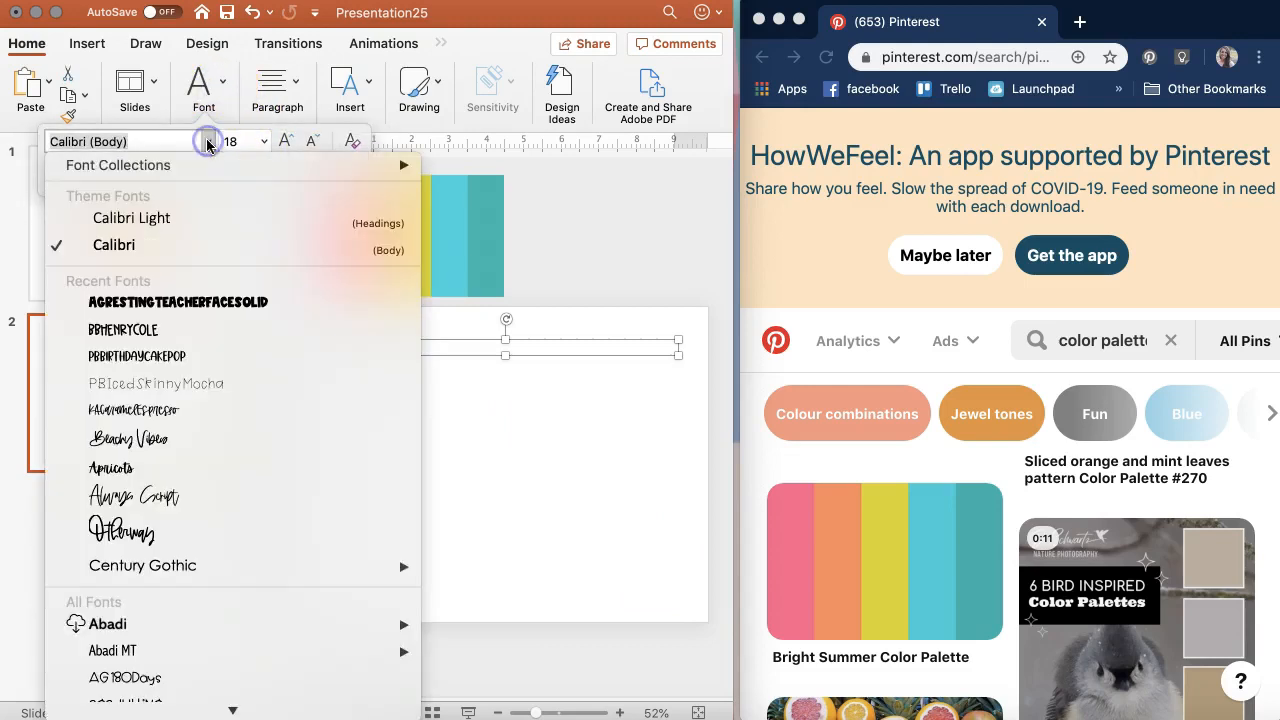
left_click(176, 298)
left_click(285, 140)
left_click(285, 140)
left_click(285, 140)
left_click(285, 140)
left_click(285, 140)
left_click(285, 140)
left_click(285, 140)
left_click(285, 140)
left_click(285, 140)
left_click(285, 140)
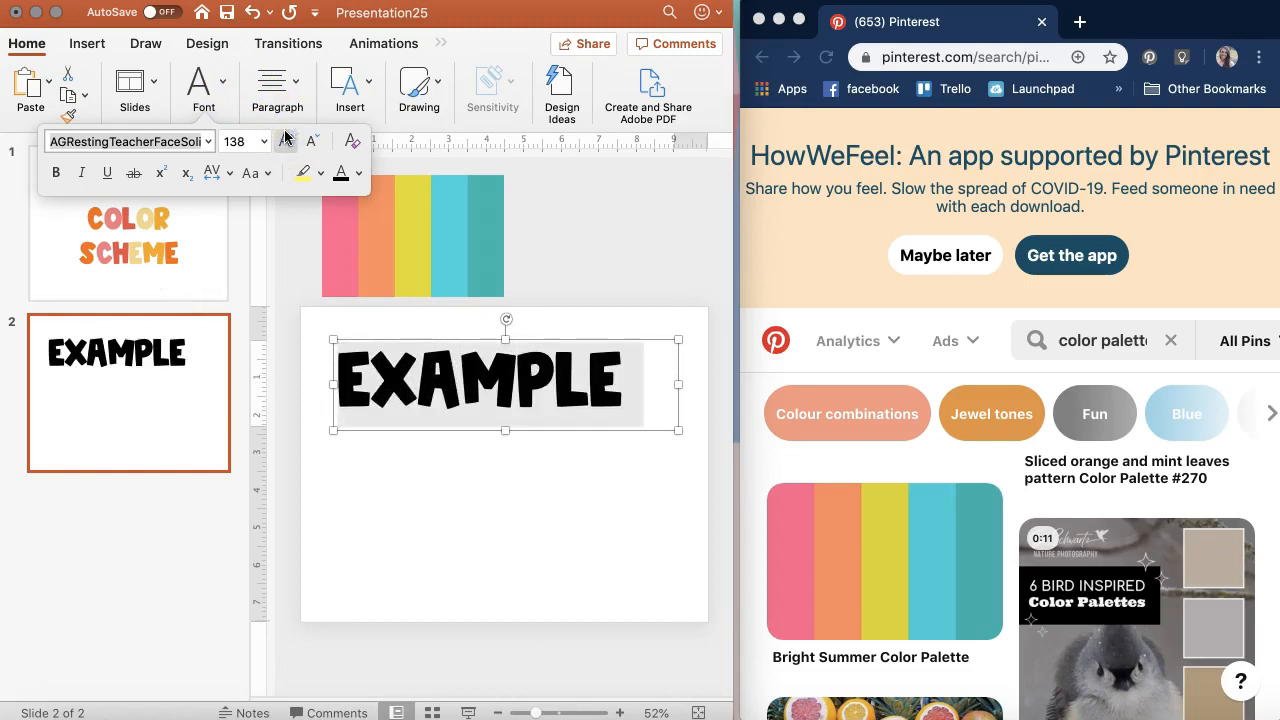
left_click(638, 268)
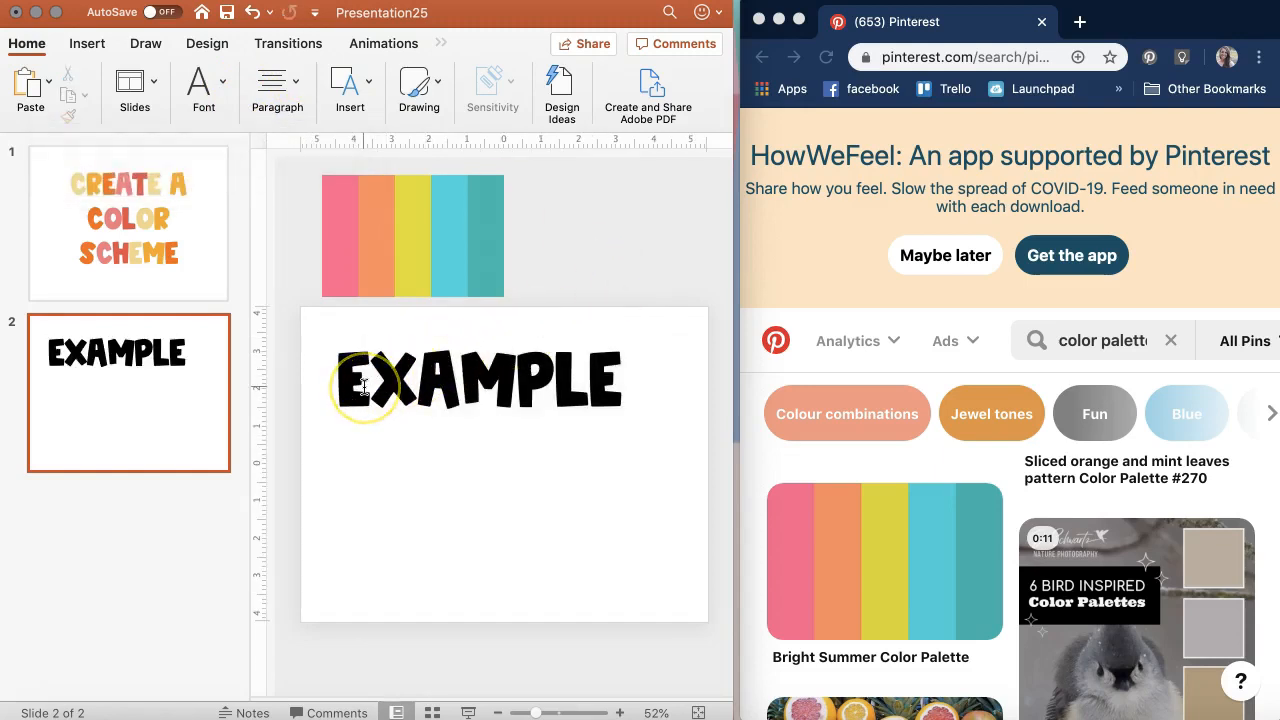
Open the custom font color picker for the first E of EXAMPLE and move the dialog clear of the window edge.
left_click_drag(362, 387, 339, 387)
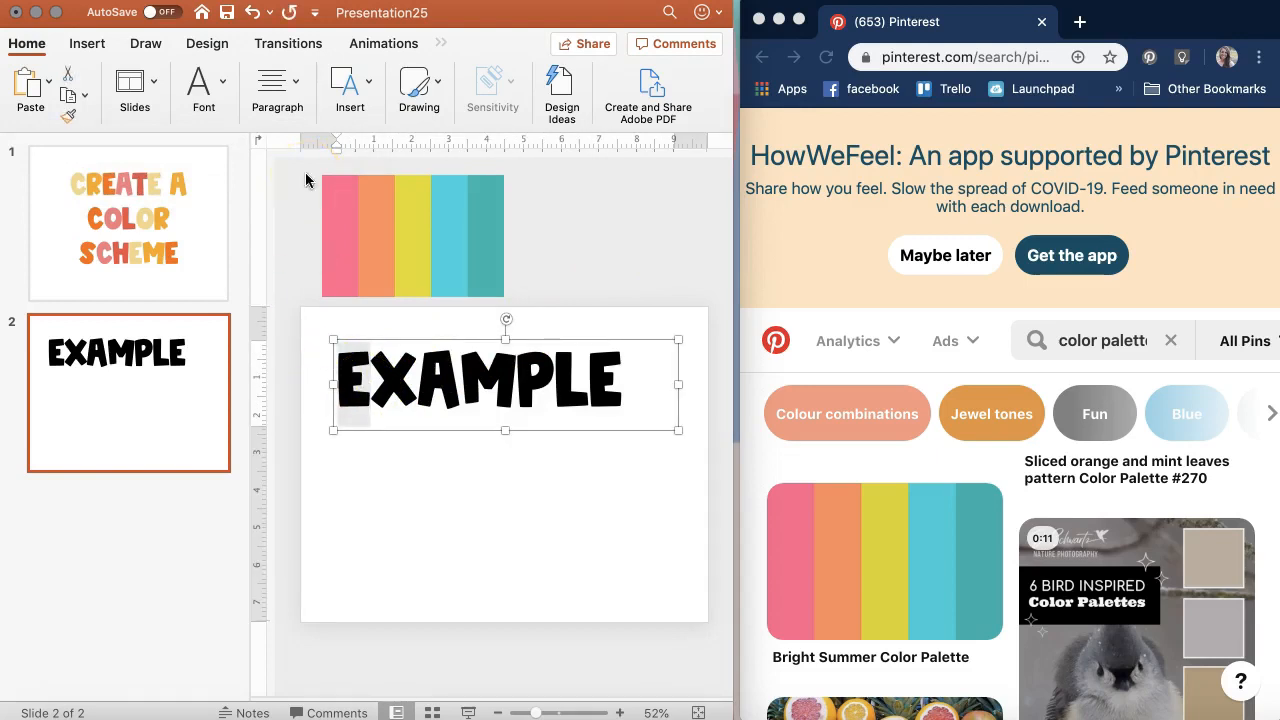
left_click(222, 92)
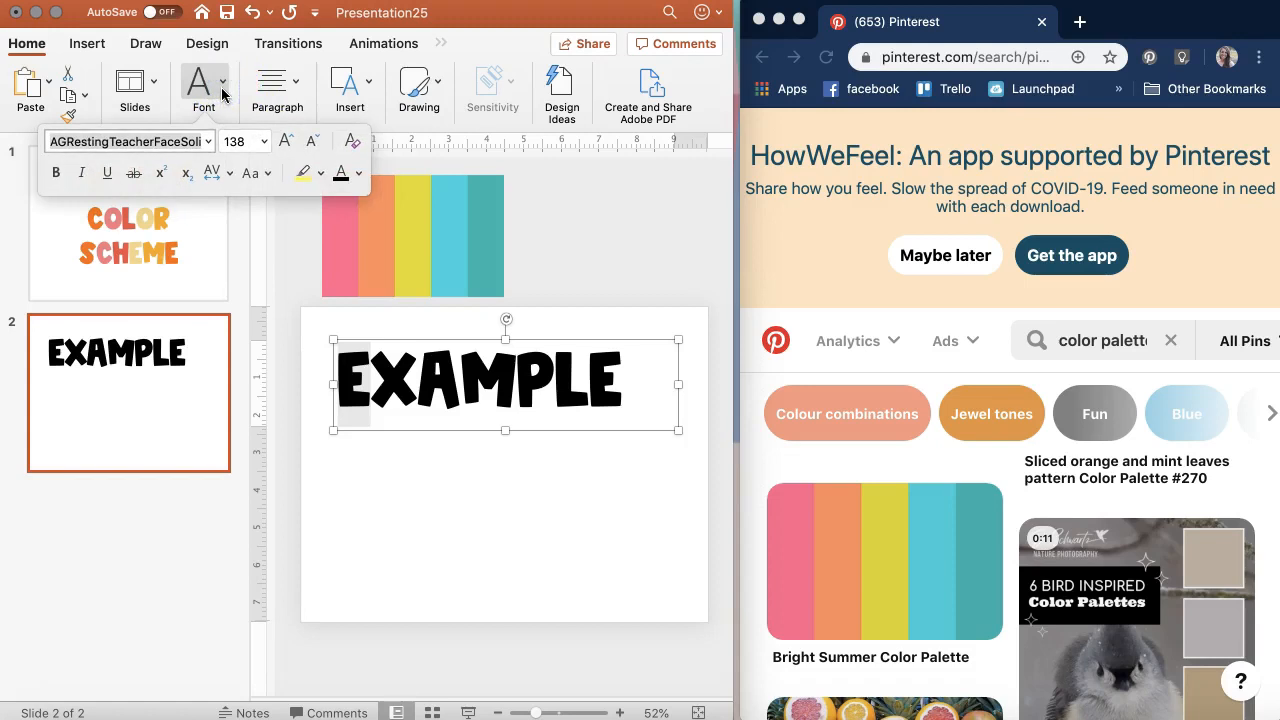
left_click(358, 177)
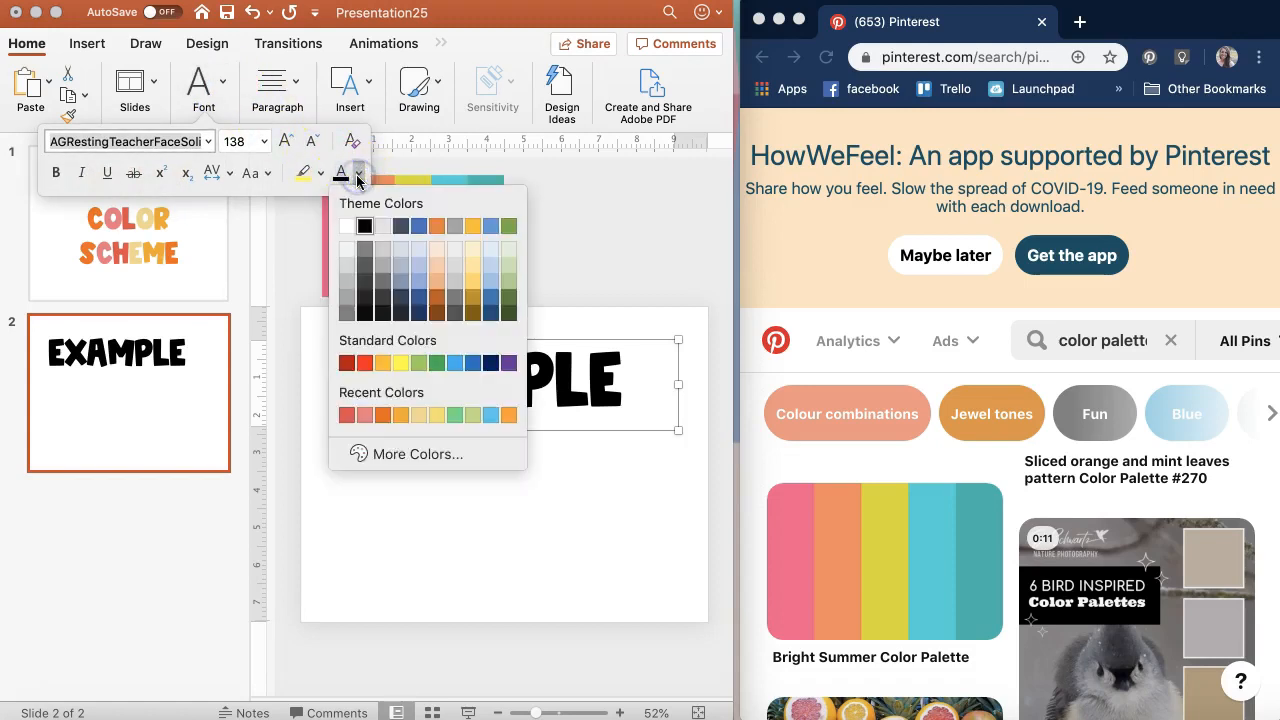
left_click(363, 454)
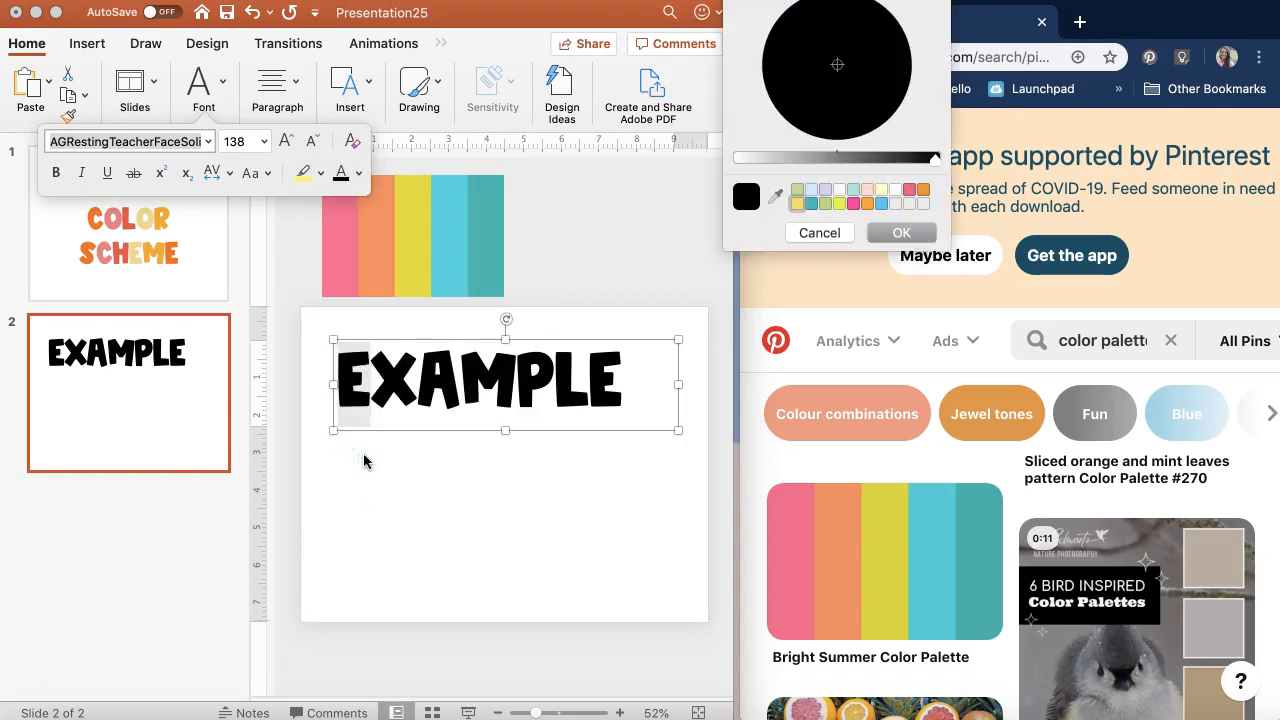
left_click_drag(911, 0, 765, 100)
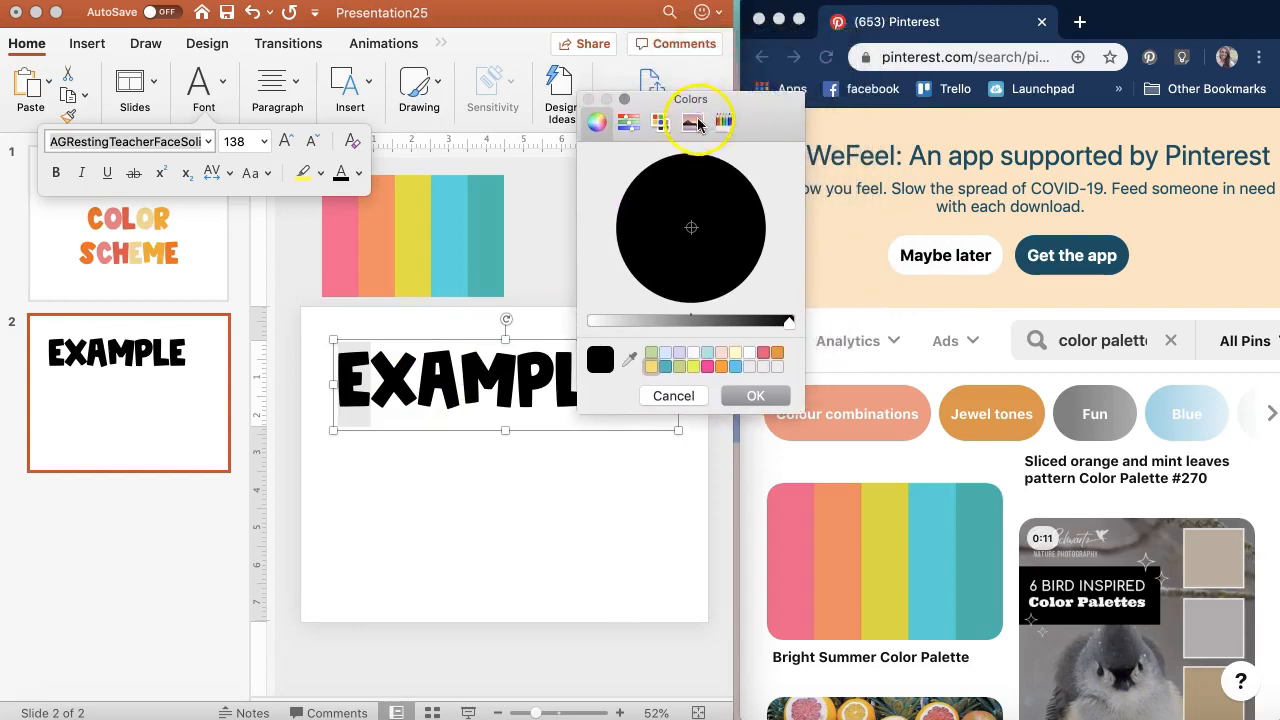
Try a muted blue-gray on the color wheel and look at the slider view of the color picker.
left_click_drag(703, 251, 677, 231)
left_click(669, 321)
left_click(630, 122)
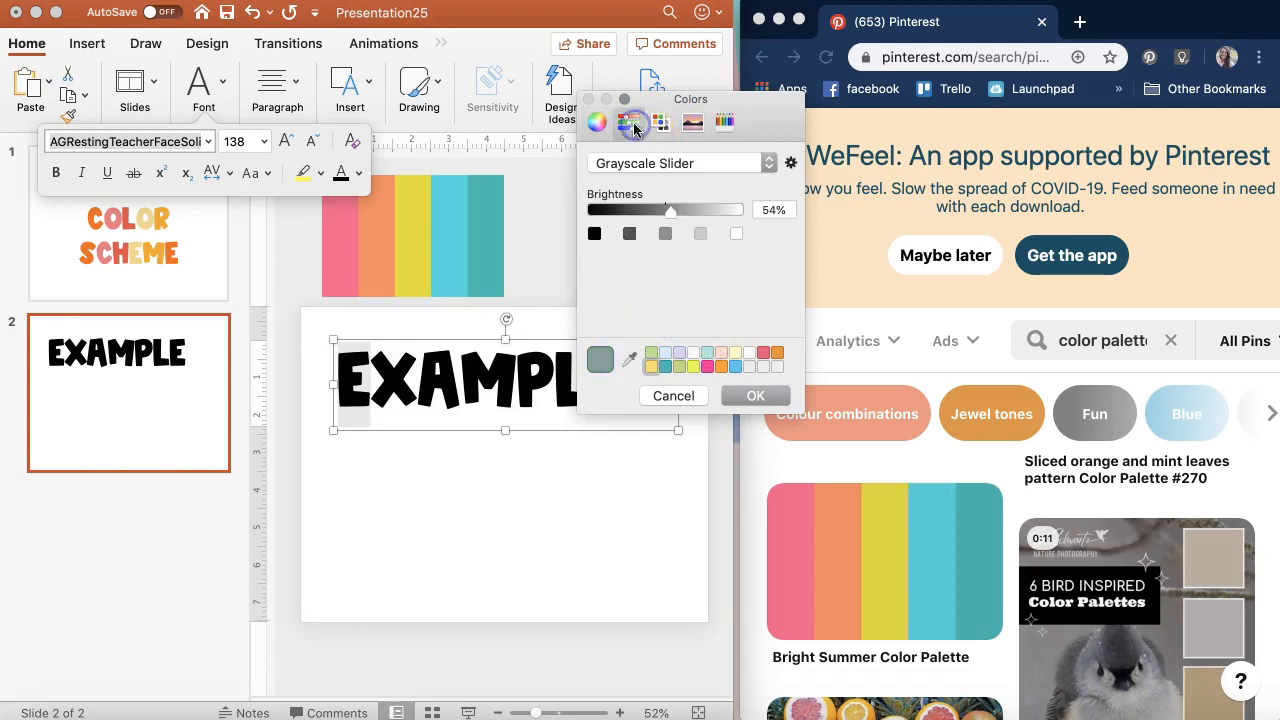
left_click(599, 122)
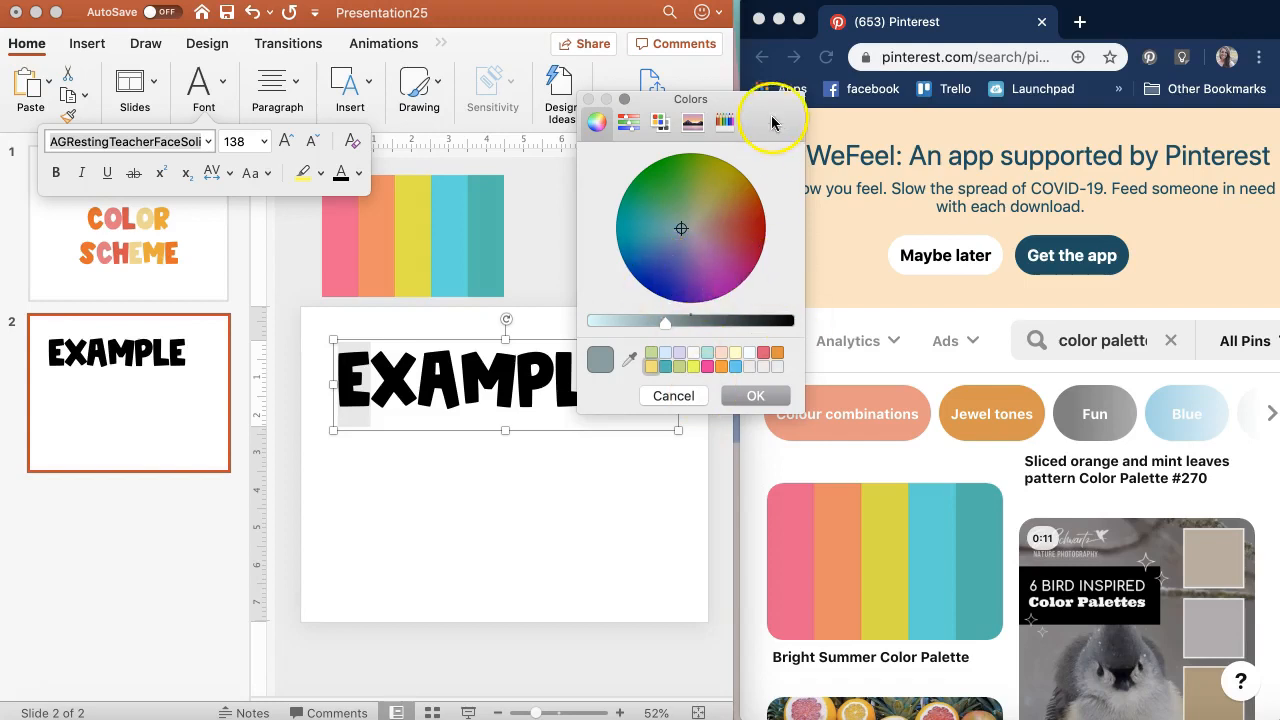
Sample the pink stripe of the palette with the eyedropper and apply it to the first E of EXAMPLE.
left_click_drag(772, 115, 903, 114)
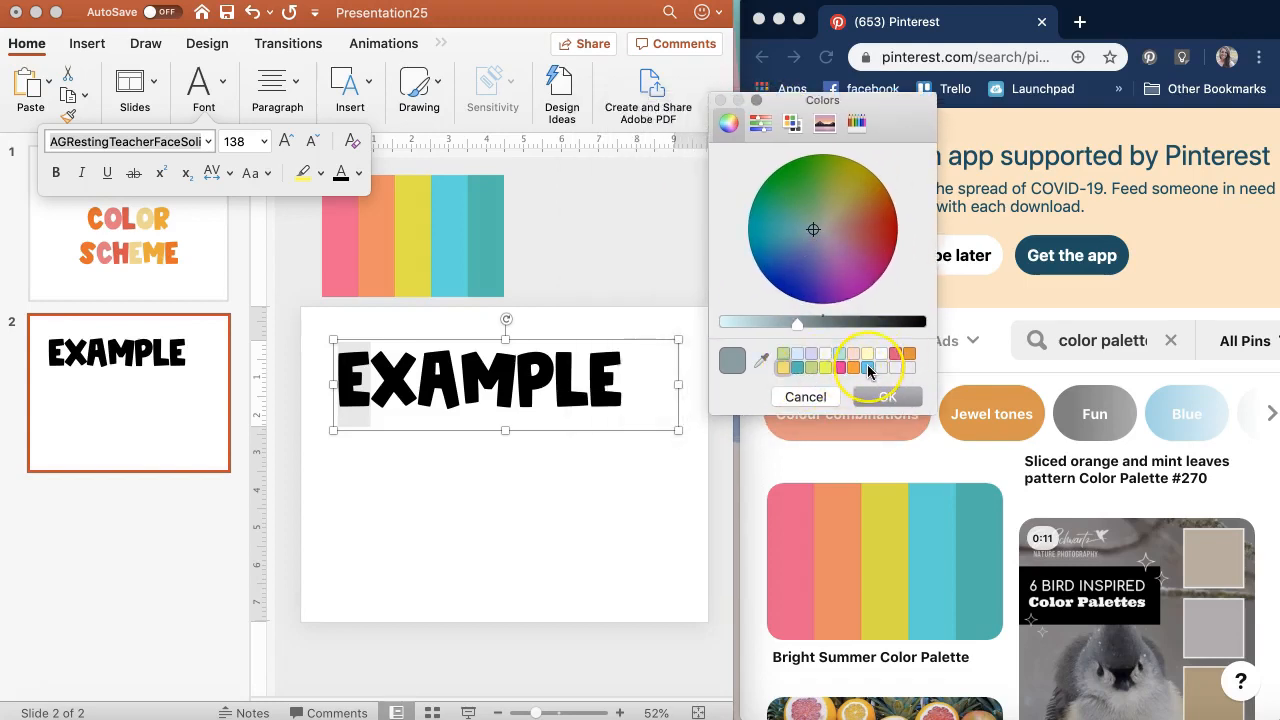
left_click(601, 390)
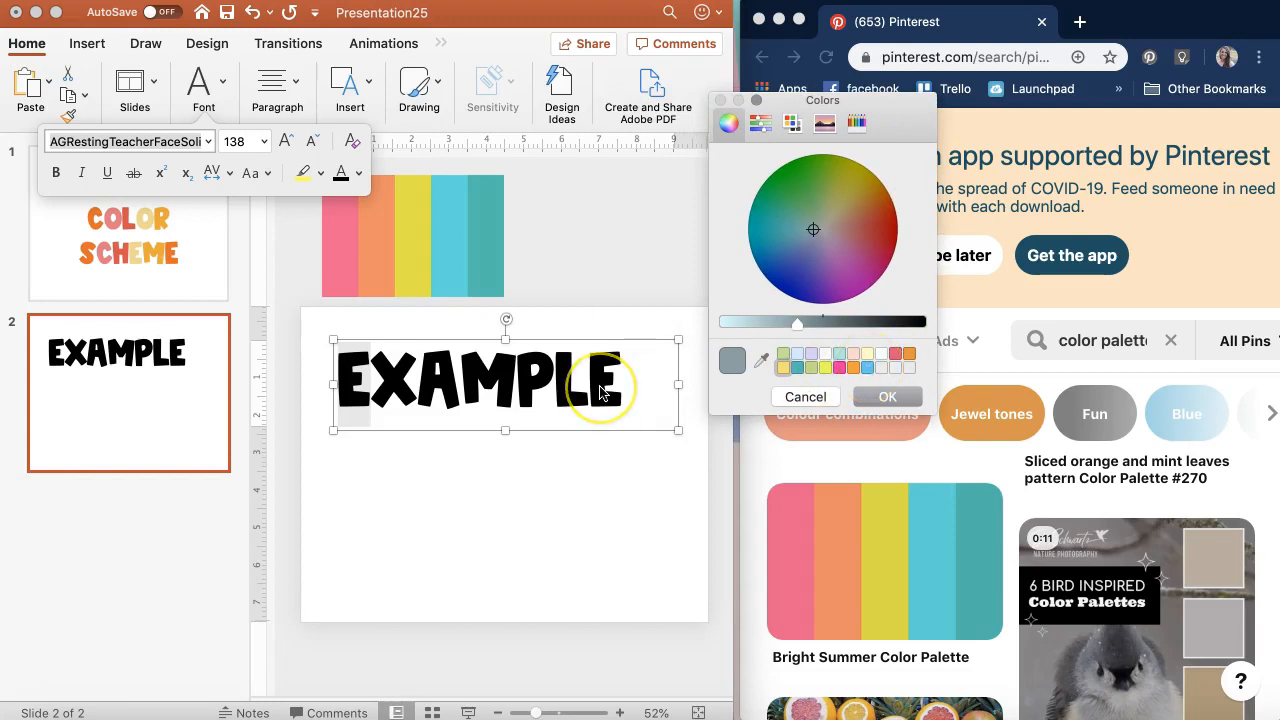
left_click(760, 362)
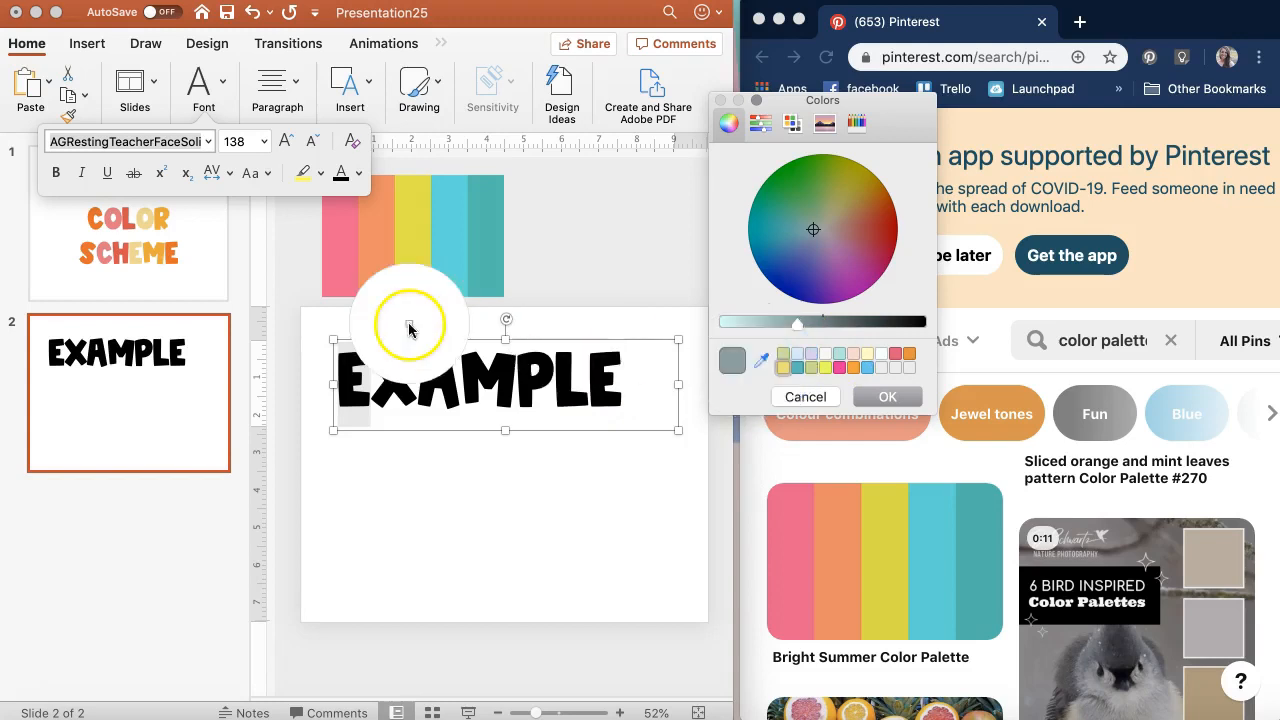
left_click(340, 271)
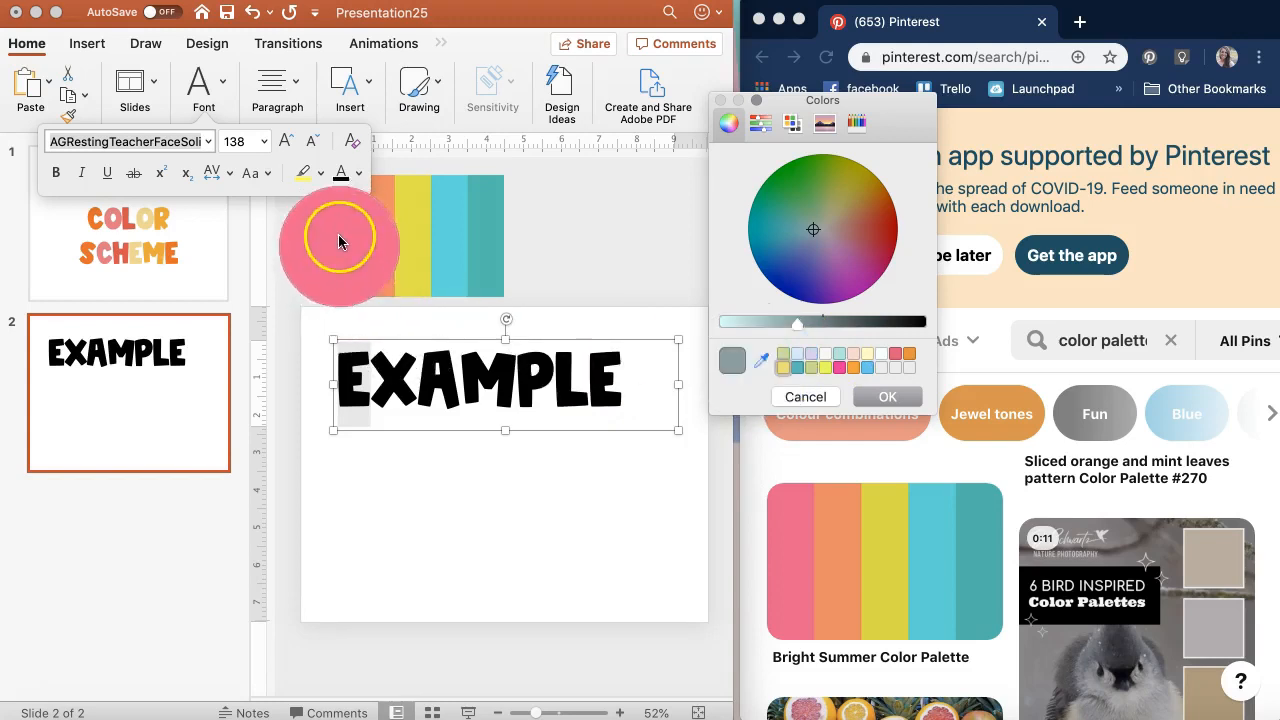
left_click(786, 540)
left_click(589, 389)
left_click(868, 397)
Color the X of EXAMPLE with the palette's orange stripe using the custom color eyedropper.
left_click(404, 430)
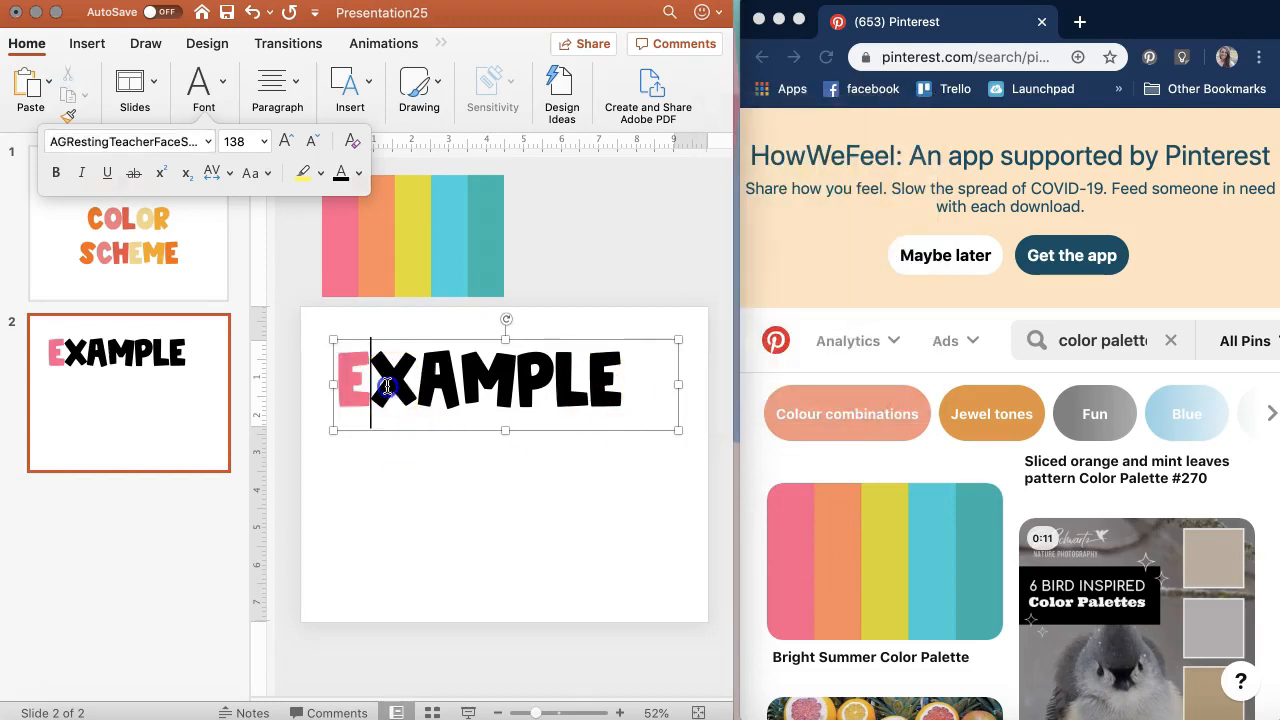
left_click_drag(416, 382, 372, 385)
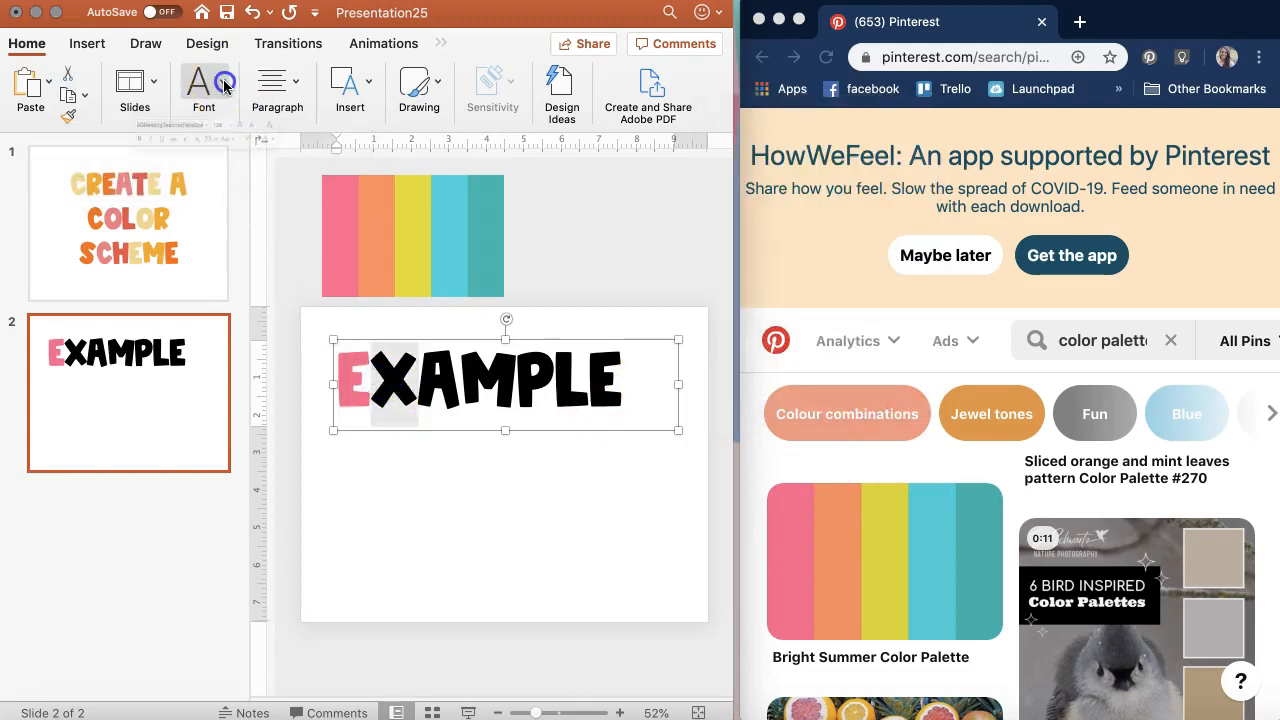
left_click(360, 175)
left_click(392, 452)
left_click(775, 197)
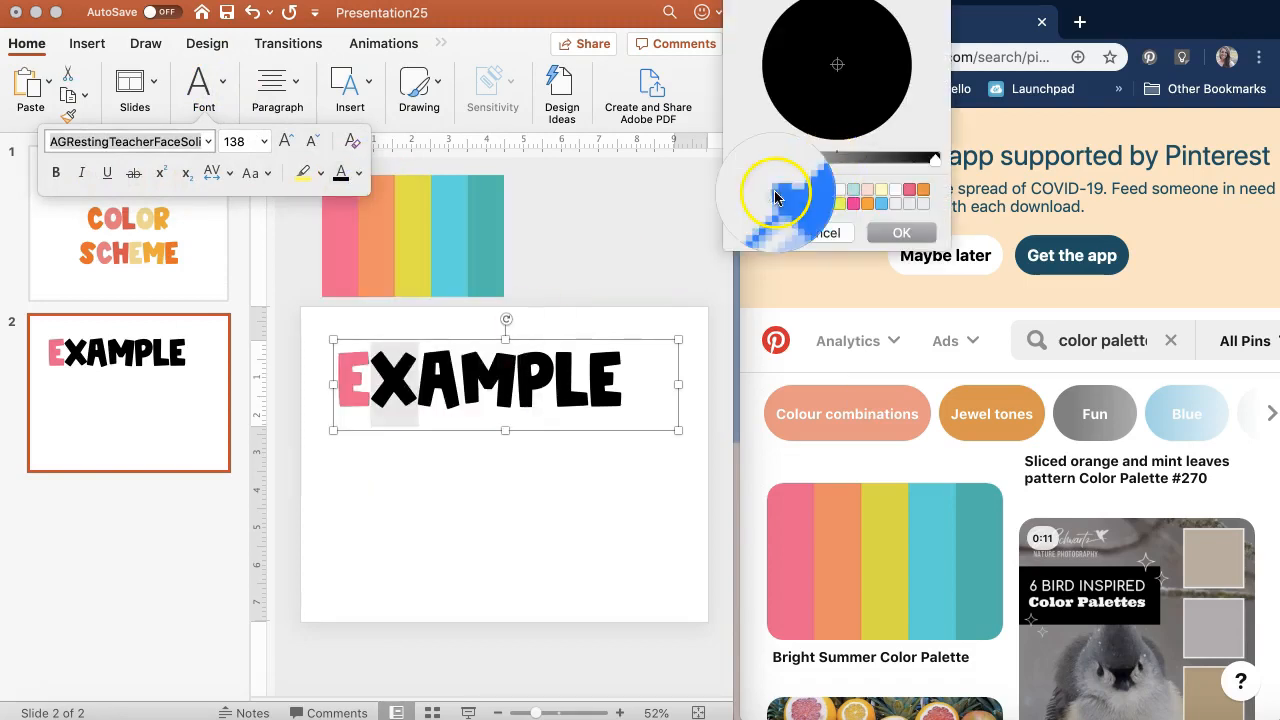
left_click(370, 255)
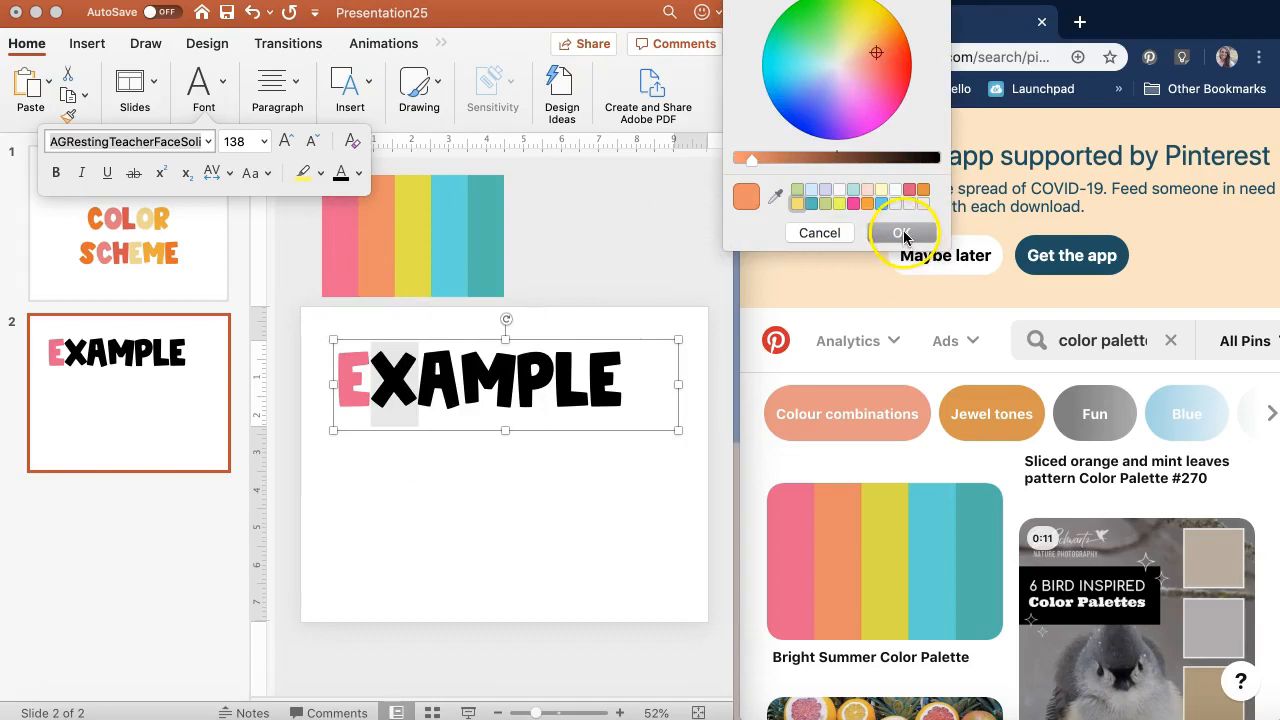
left_click(901, 232)
Color the A of EXAMPLE with the palette's yellow stripe using the eyedropper, and save that yellow as a custom swatch.
left_click_drag(458, 380, 432, 368)
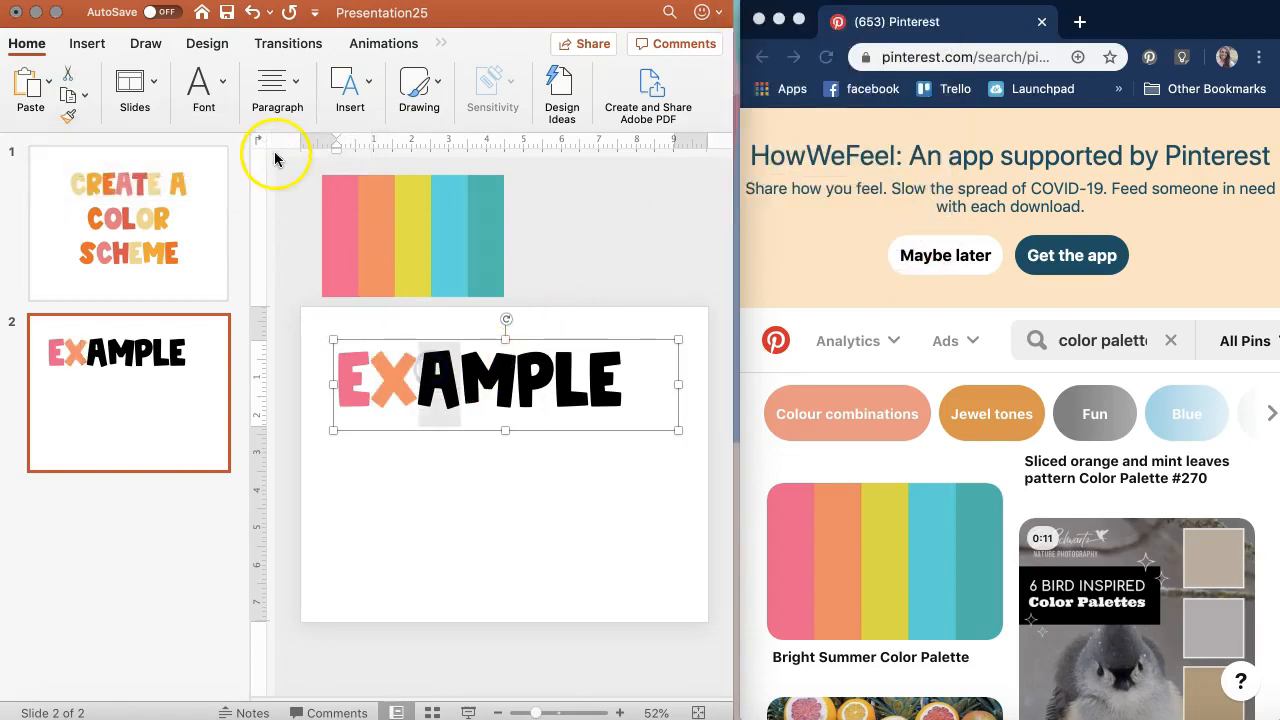
left_click(358, 175)
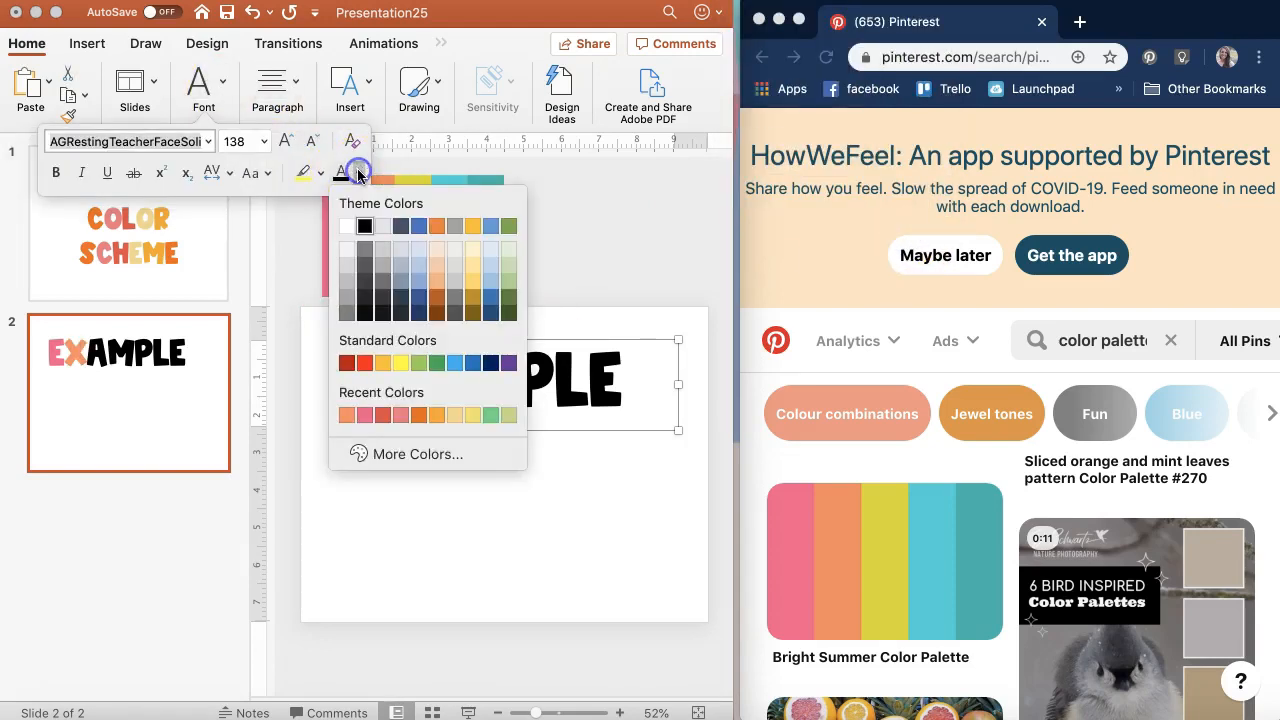
left_click(421, 449)
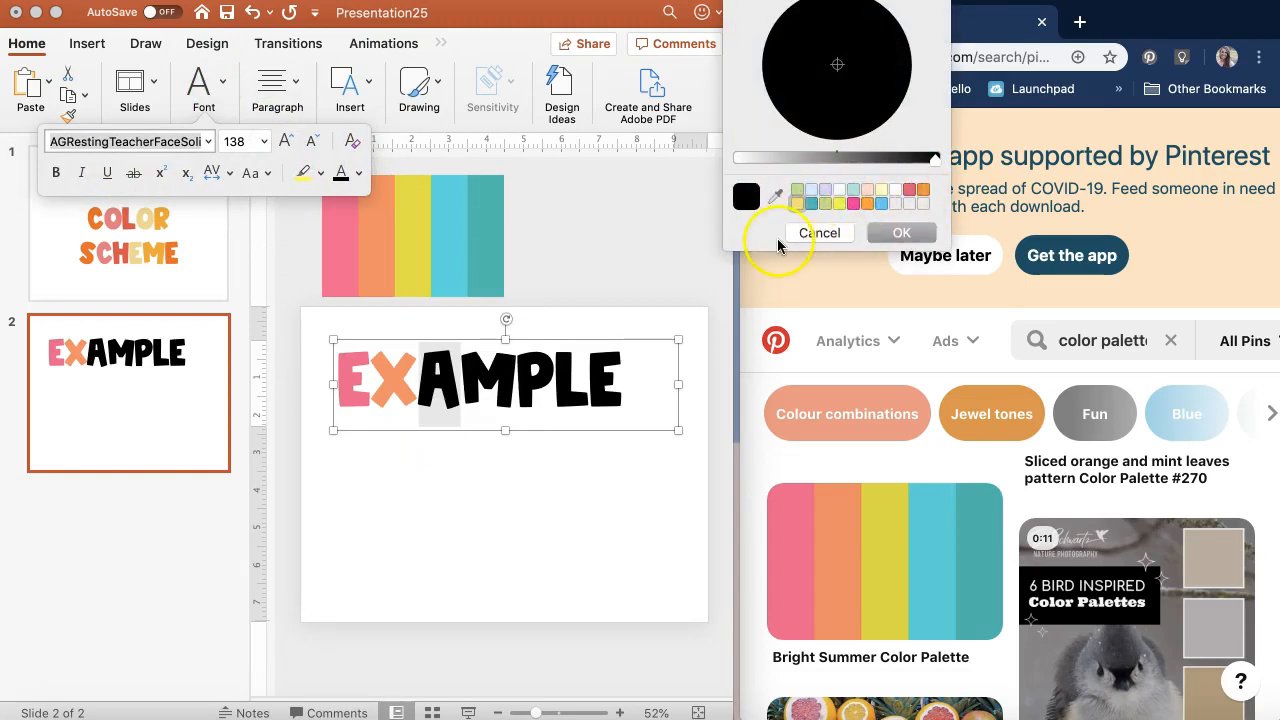
left_click(776, 195)
left_click(413, 265)
left_click(413, 265)
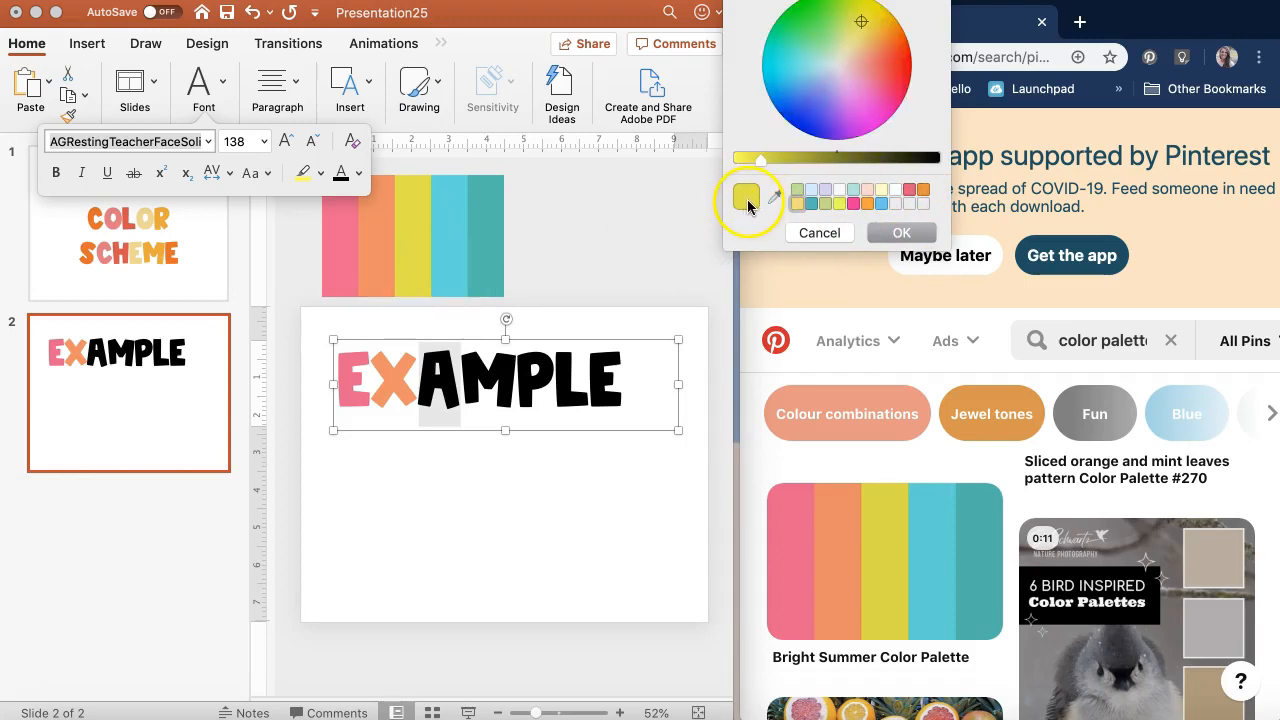
left_click_drag(748, 200, 912, 210)
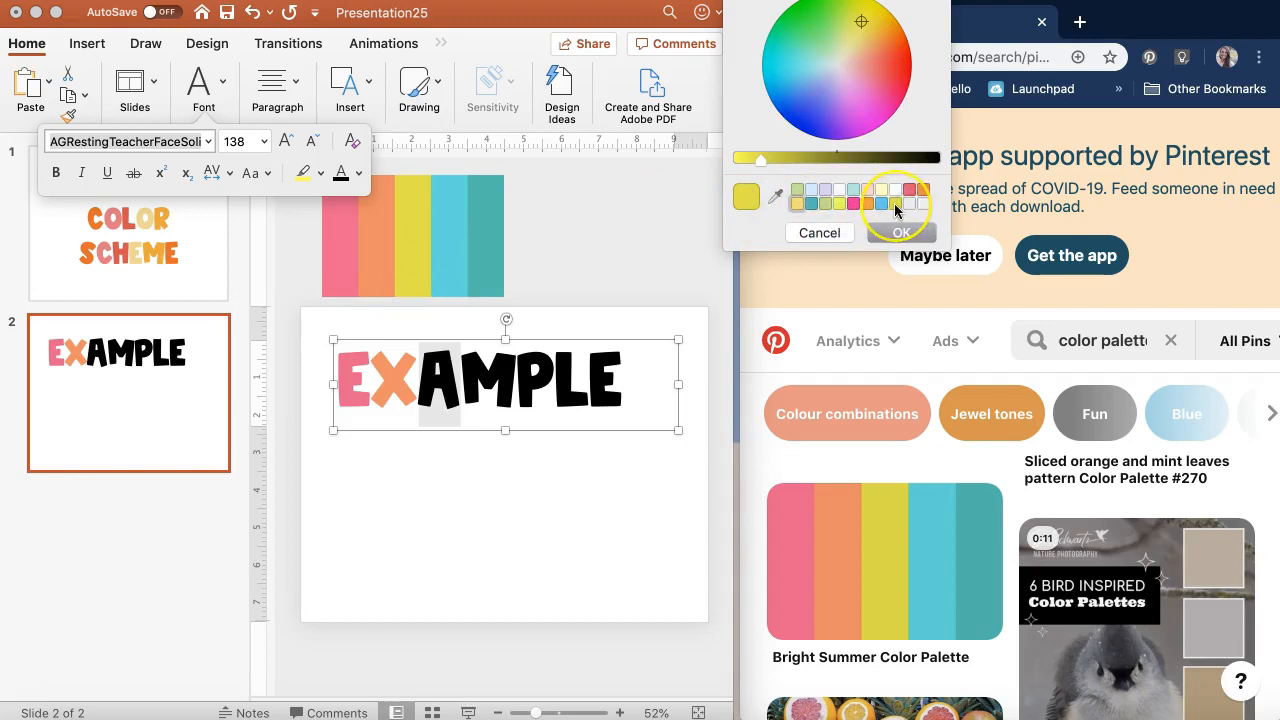
left_click(887, 232)
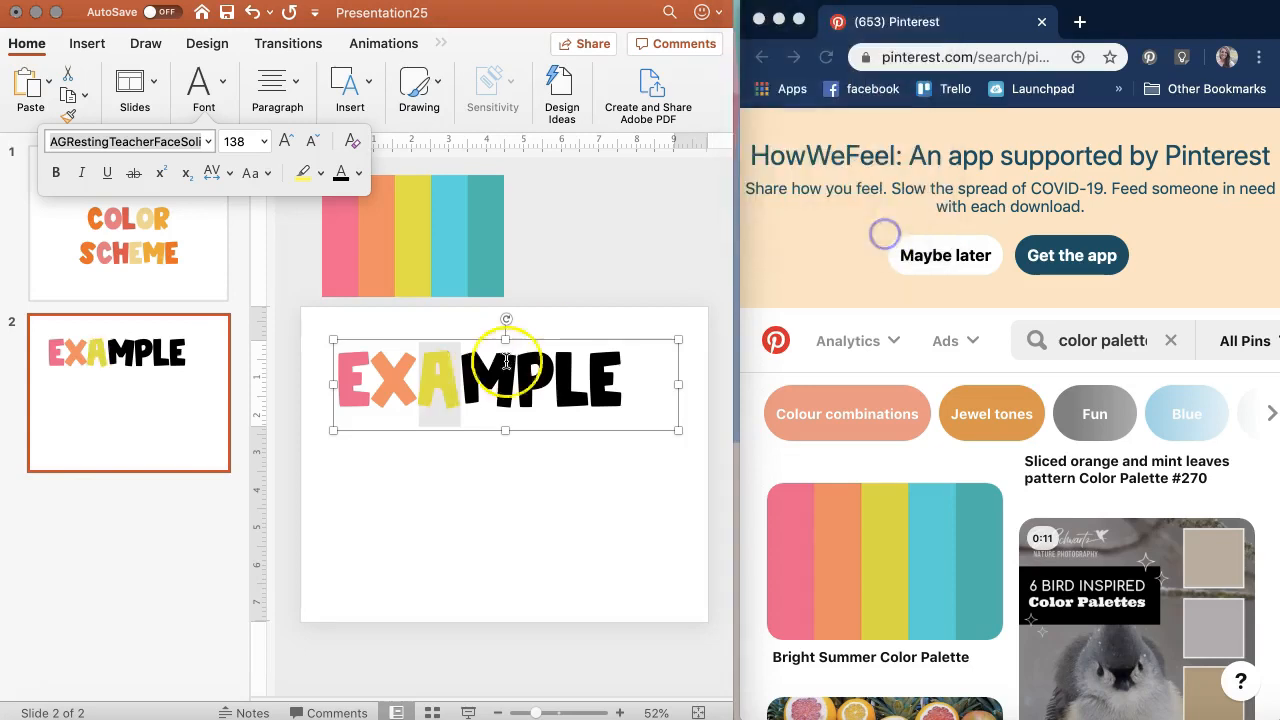
Select the M of EXAMPLE and bring up its font formatting options.
left_click(478, 391)
left_click_drag(502, 390, 460, 388)
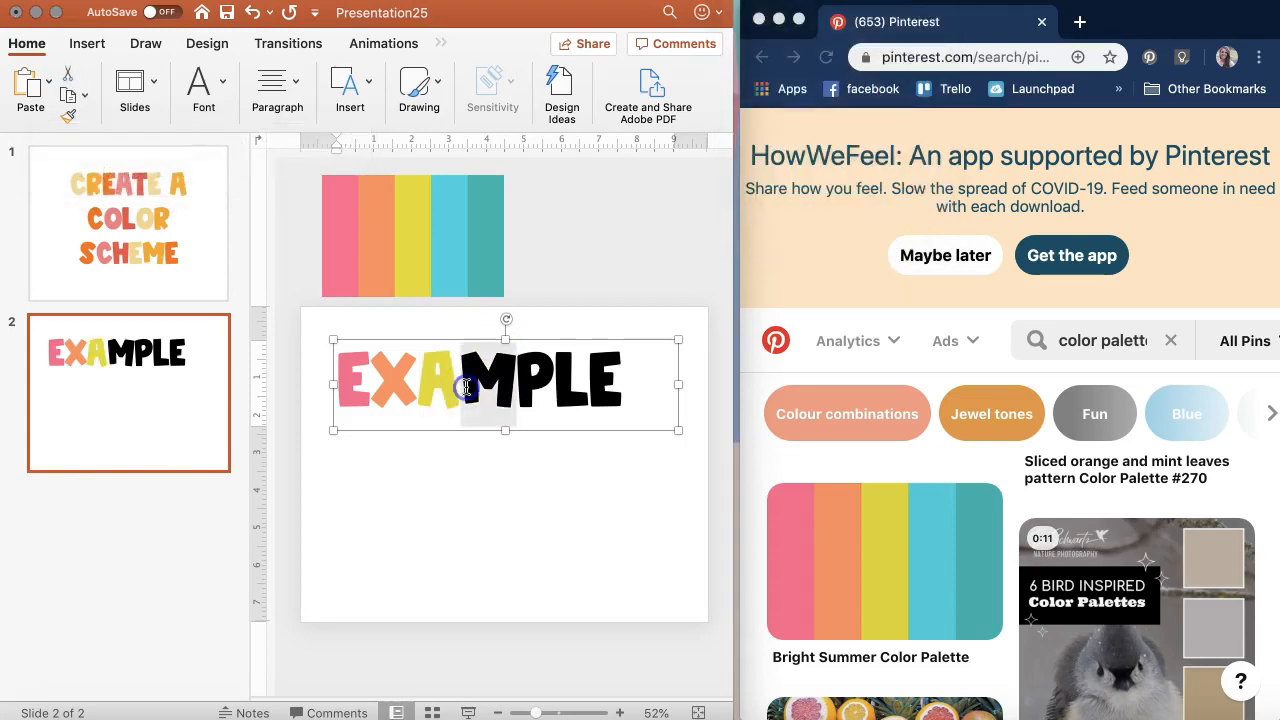
left_click(210, 82)
left_click(359, 173)
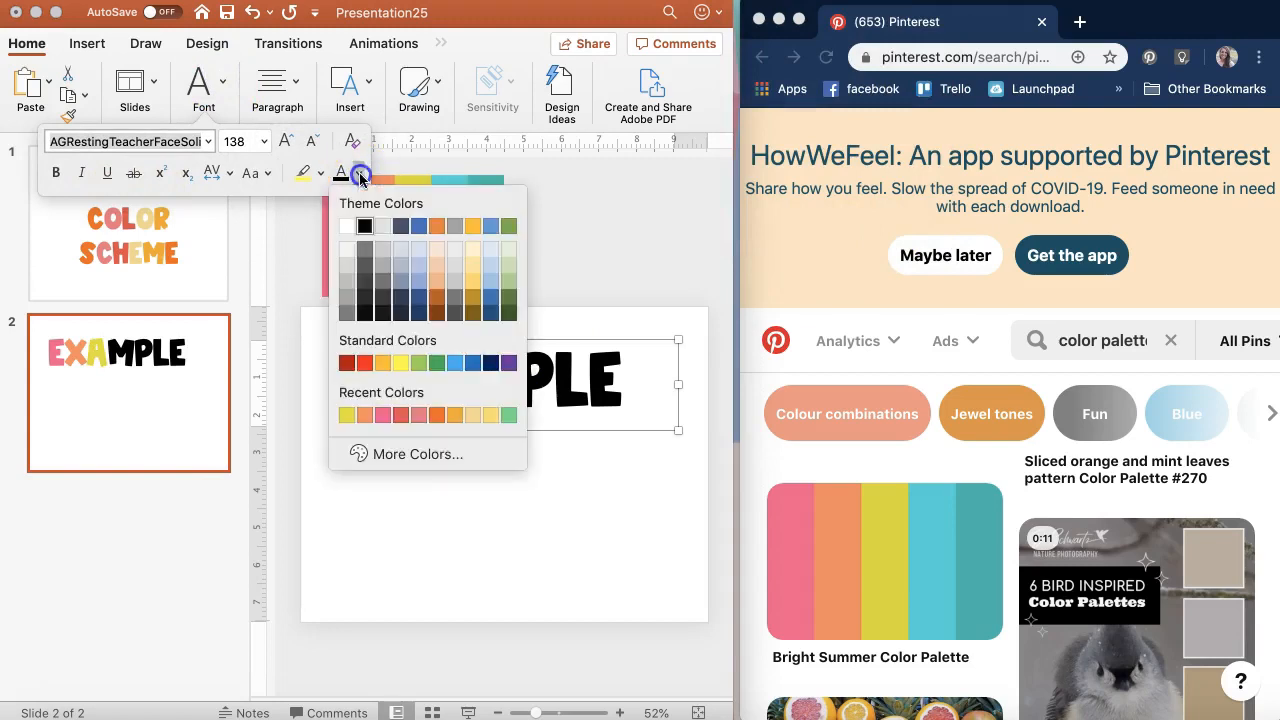
left_click(403, 456)
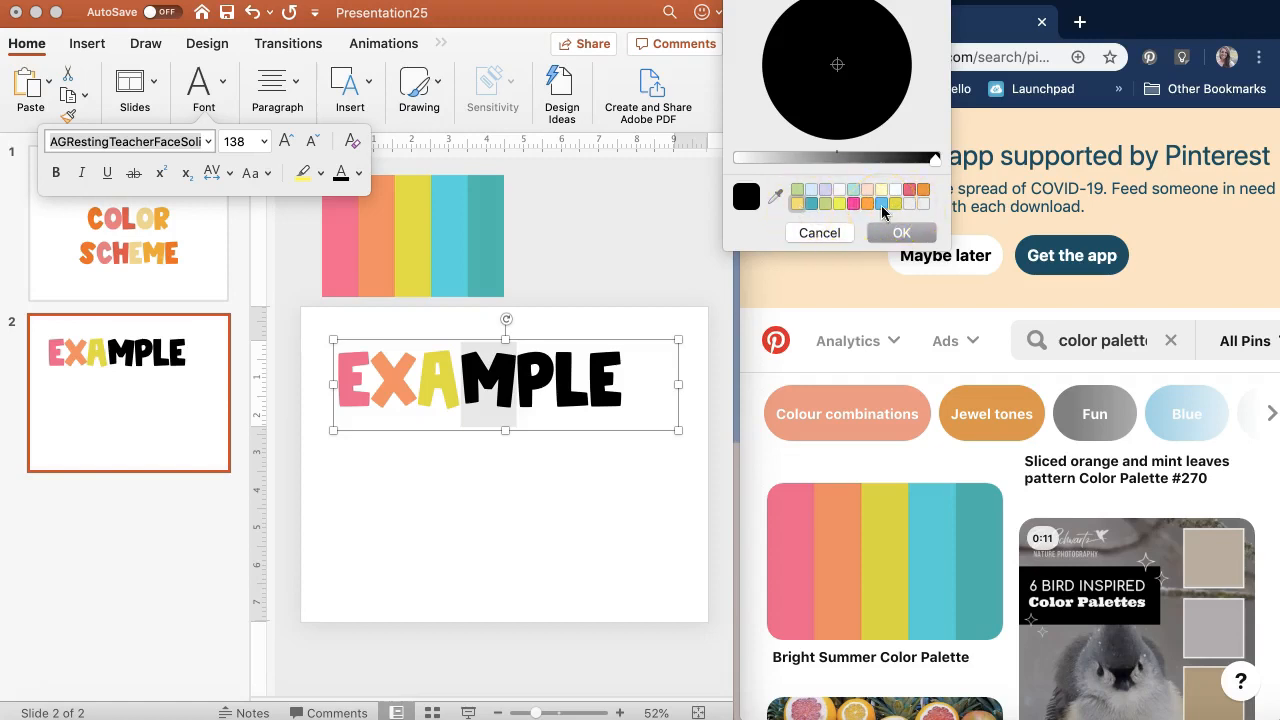
left_click(777, 197)
left_click(817, 233)
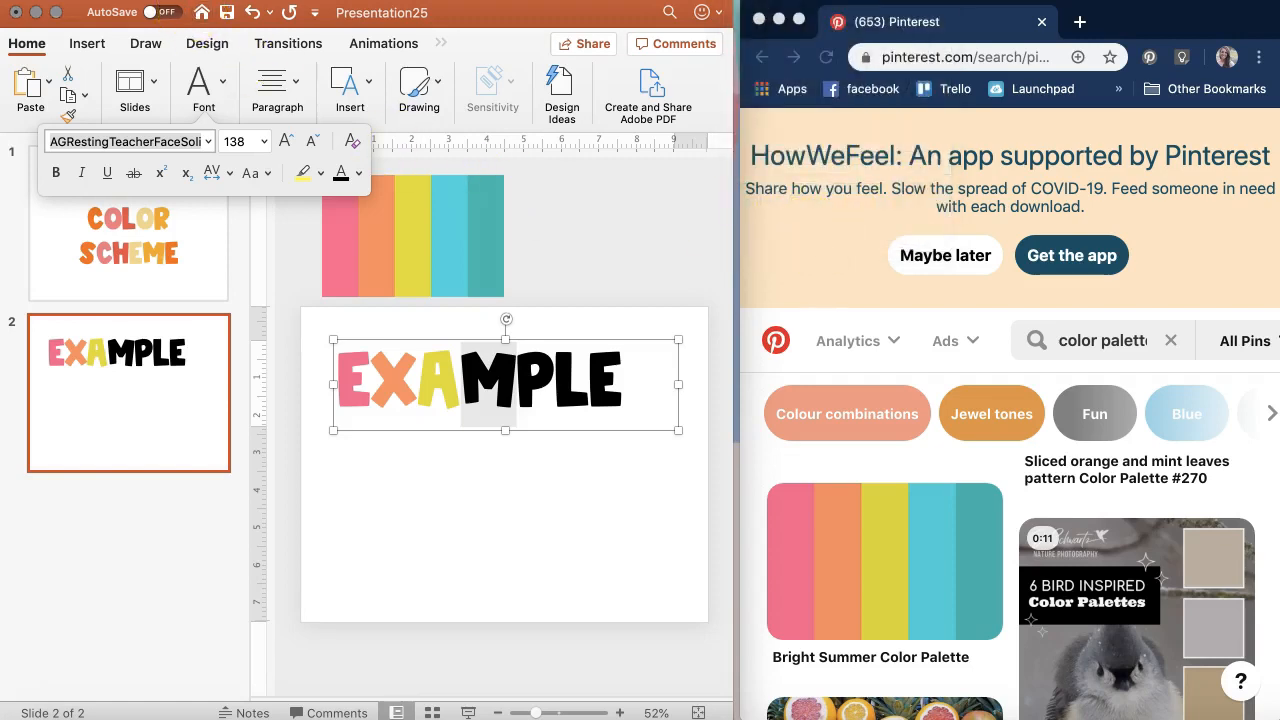
Color the selected M with the palette's light blue stripe using the custom color eyedropper.
left_click(359, 173)
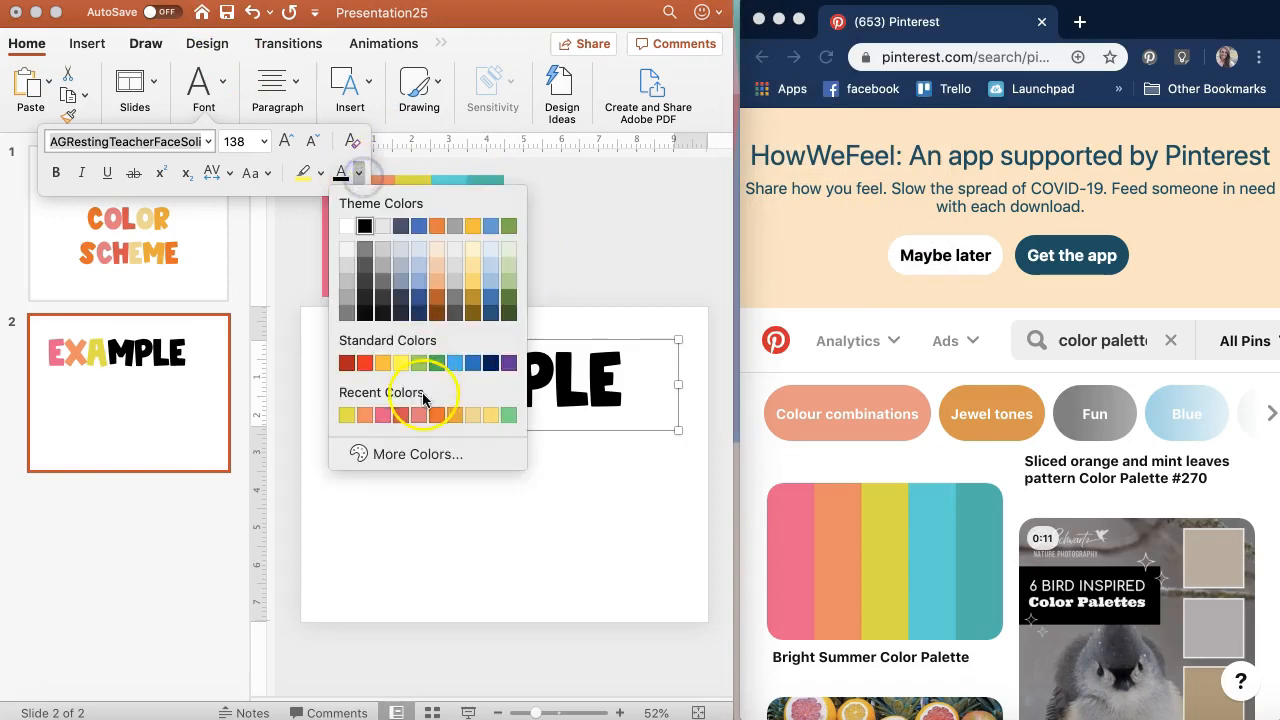
left_click(410, 452)
left_click(776, 249)
left_click(887, 280)
Color the P of EXAMPLE with the palette's teal stripe using the custom color eyedropper.
left_click(556, 370)
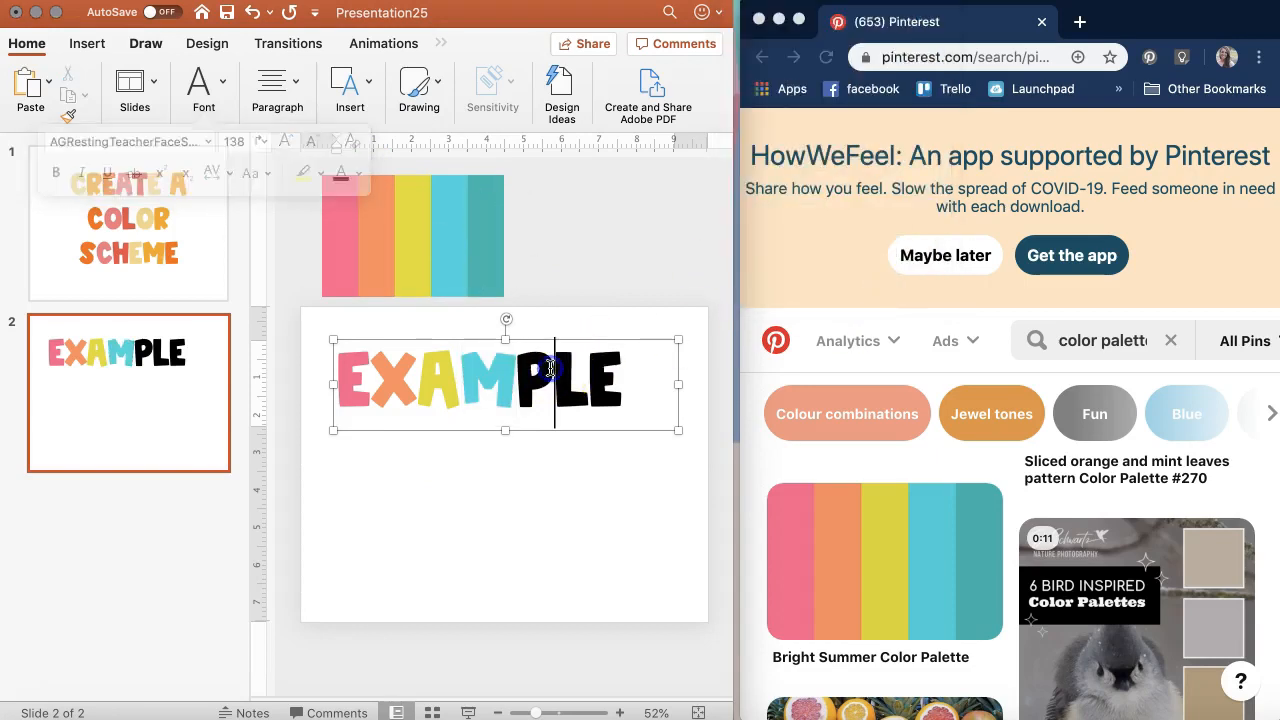
left_click_drag(556, 370, 516, 375)
left_click(223, 95)
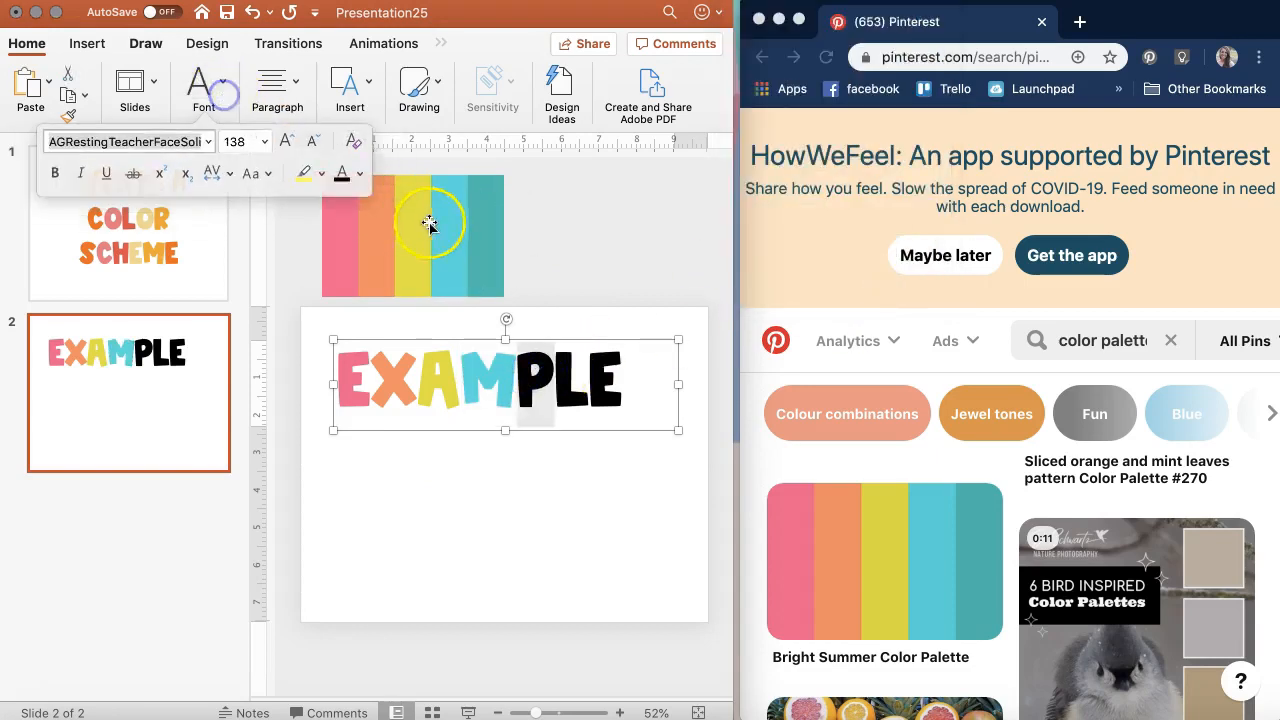
left_click(358, 173)
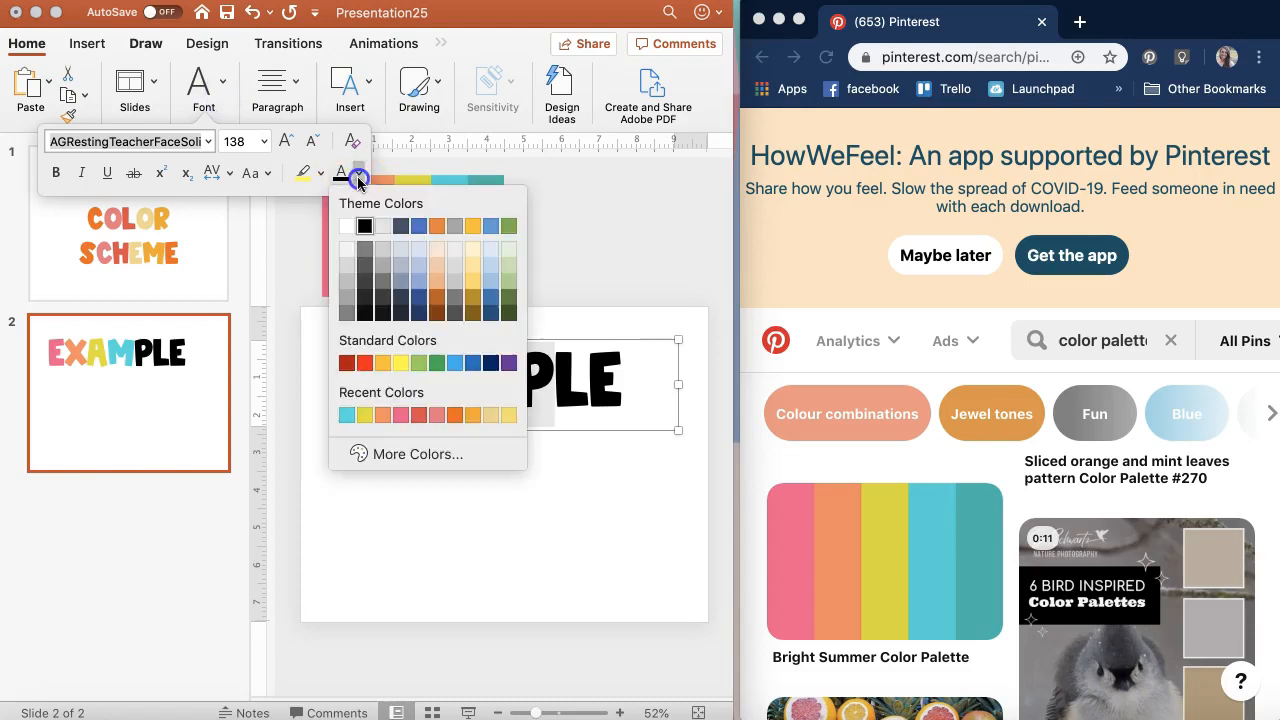
left_click(443, 454)
left_click(749, 246)
left_click(491, 271)
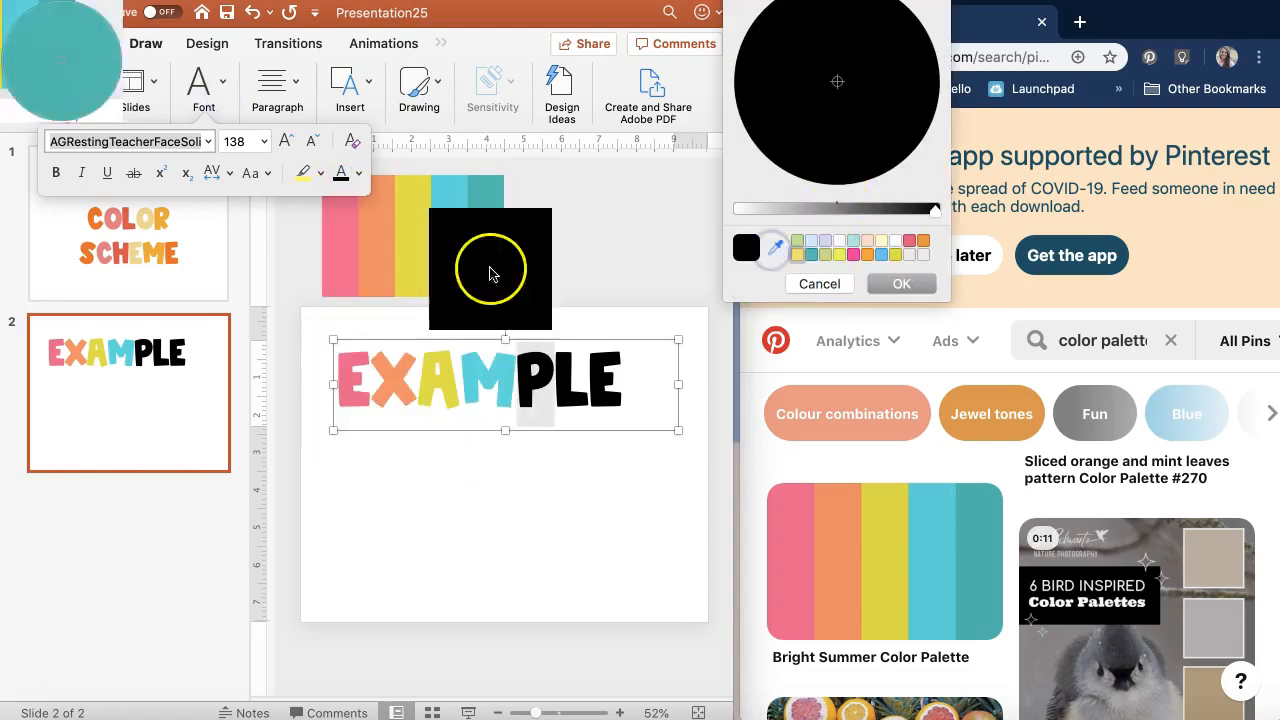
left_click(901, 284)
Delete the two black letters LE at the end of EXAMPLE.
left_click(637, 374)
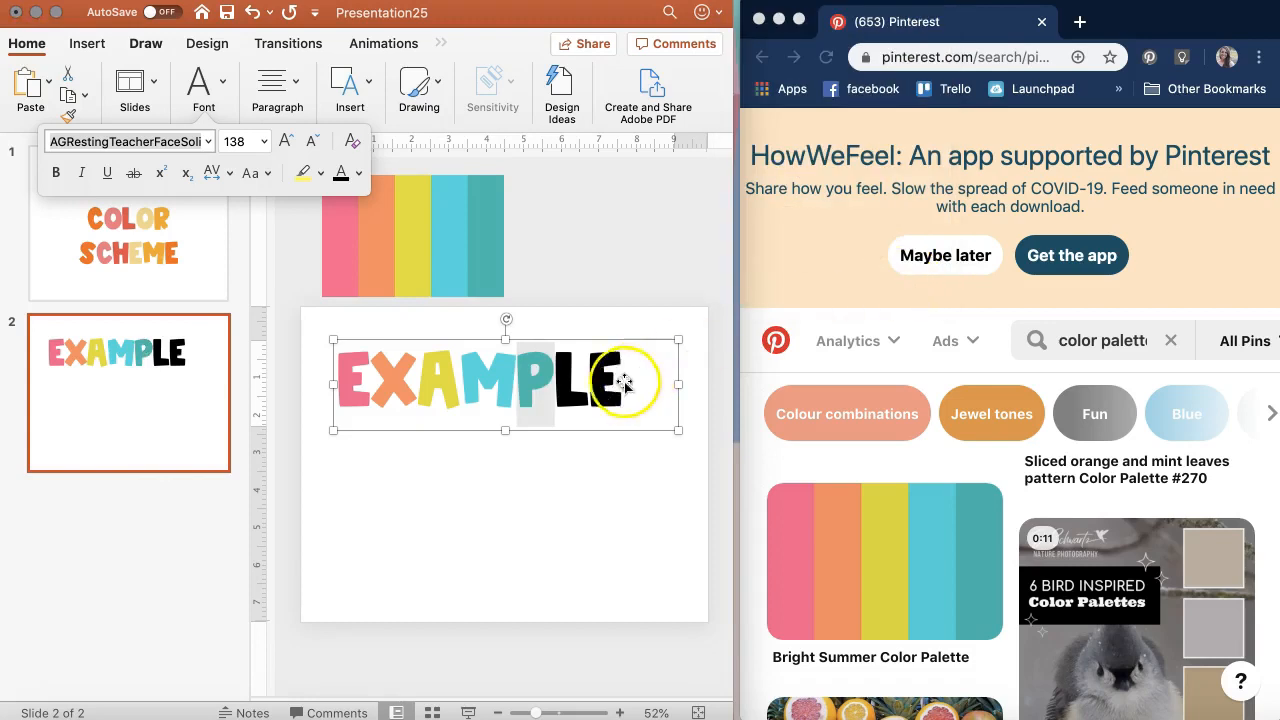
key("BackSpace")
key("BackSpace")
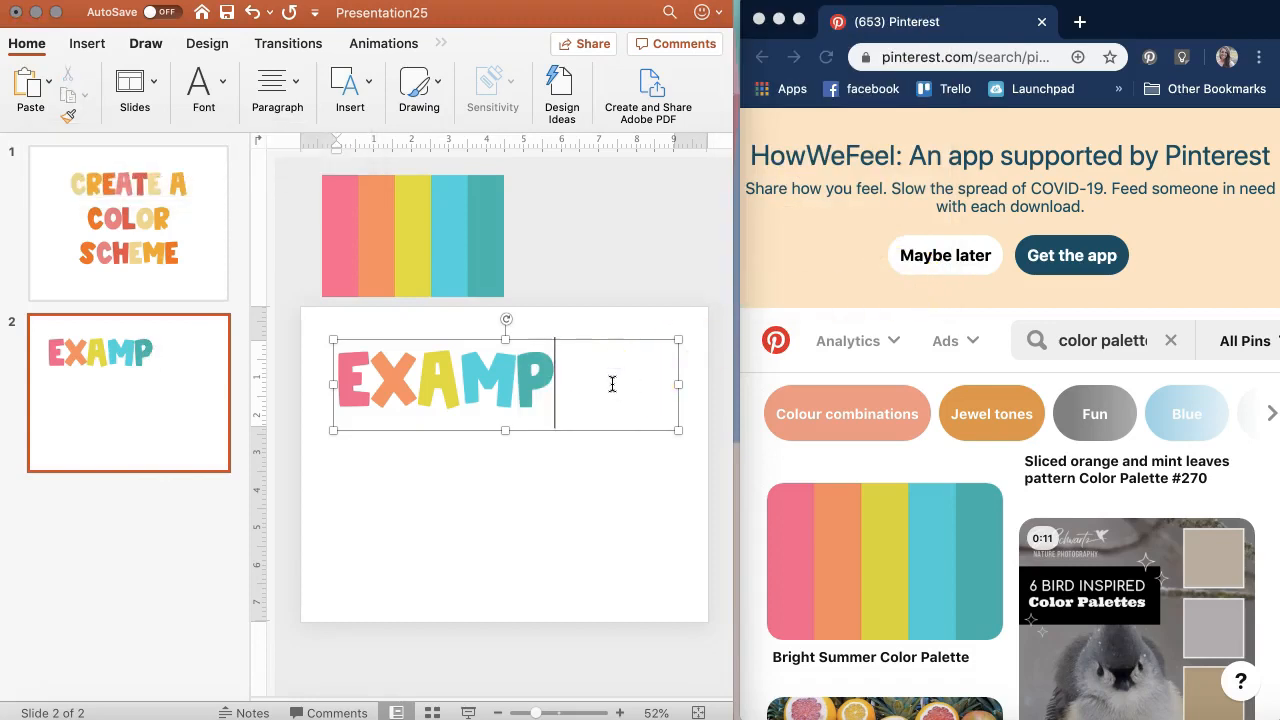
Copy the colored letters EXAMP and paste the copy directly after them in the same text box.
left_click_drag(557, 381, 308, 381)
key("super+c")
left_click(557, 386)
key("super+v")
Replace the pasted pink E with L and the pasted orange X with E, keeping each letter's color, to complete EXAMPLE.
left_click(587, 386)
key("BackSpace")
type("L")
key("BackSpace")
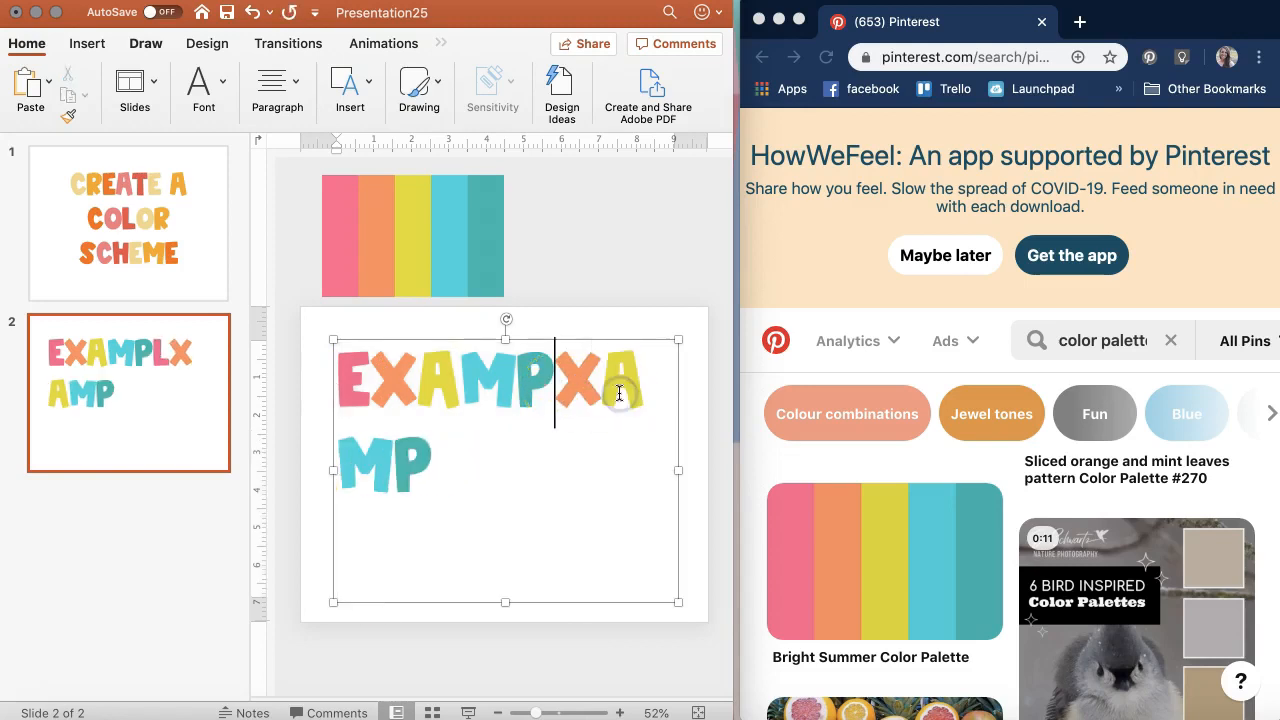
type("L")
key("Right")
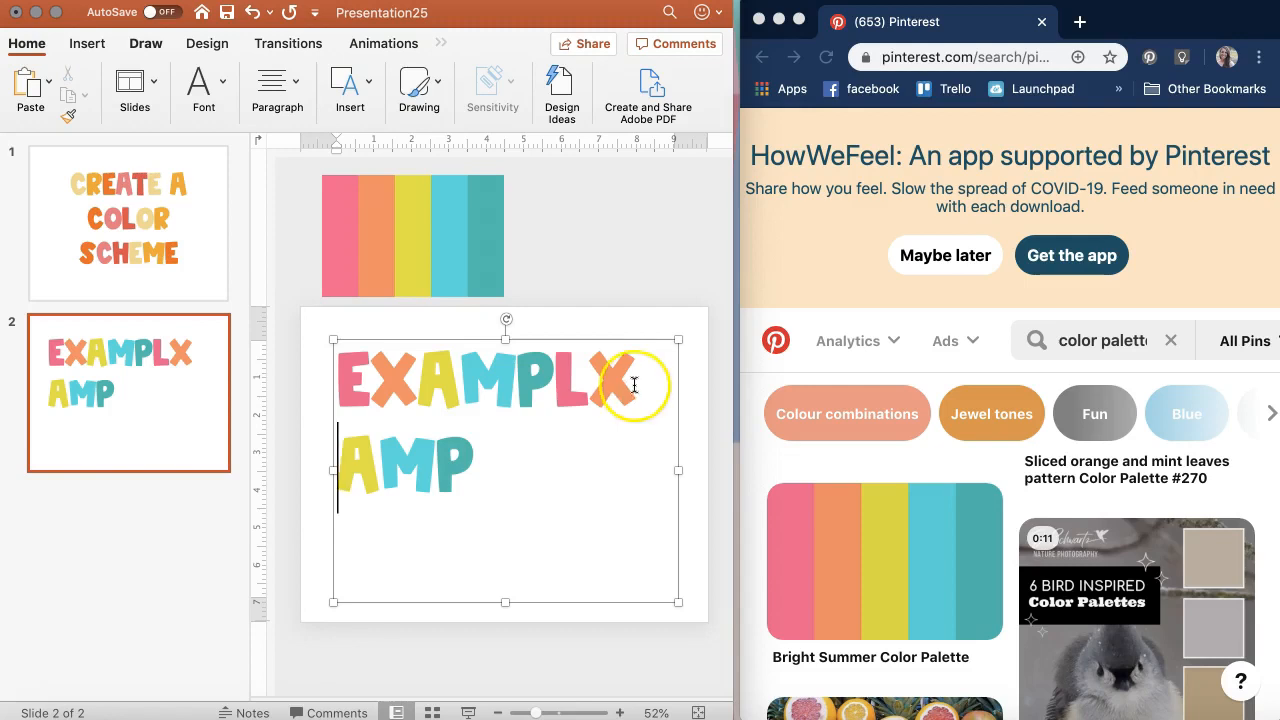
key("BackSpace")
type("EA")
key("Return")
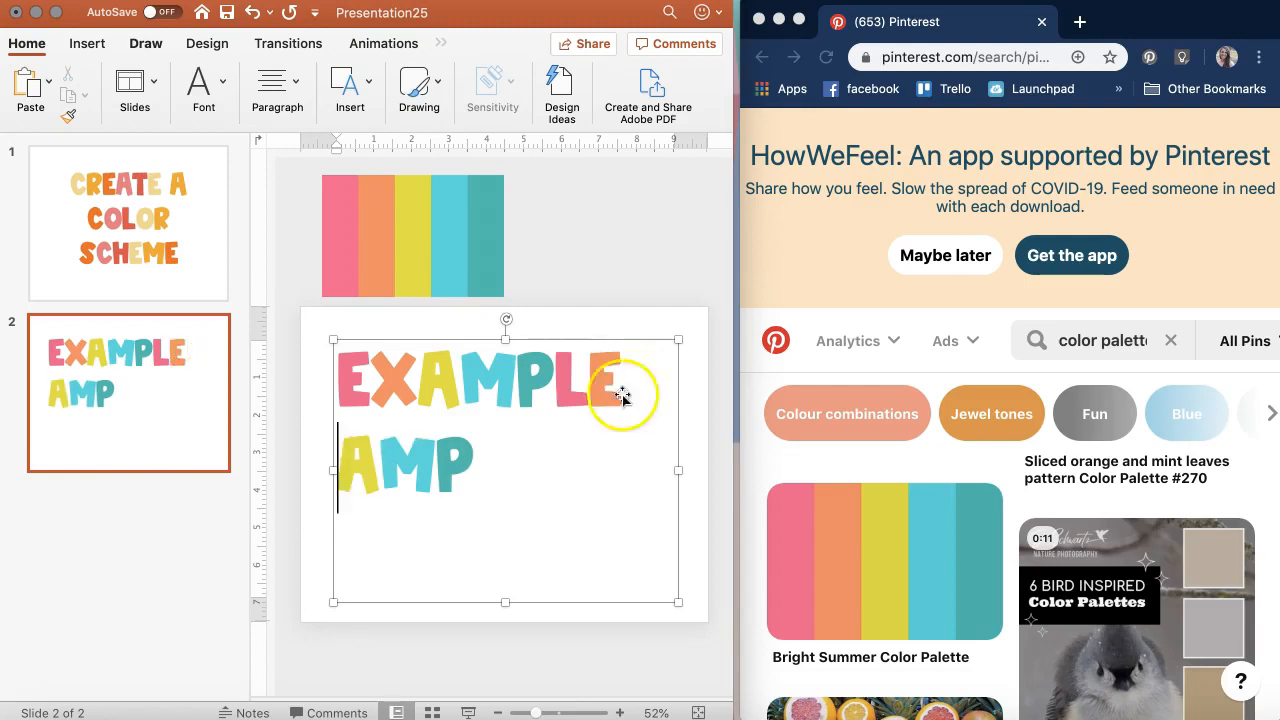
Delete the leftover letters AMP below the word EXAMPLE.
left_click_drag(432, 508, 337, 457)
key("BackSpace")
key("BackSpace")
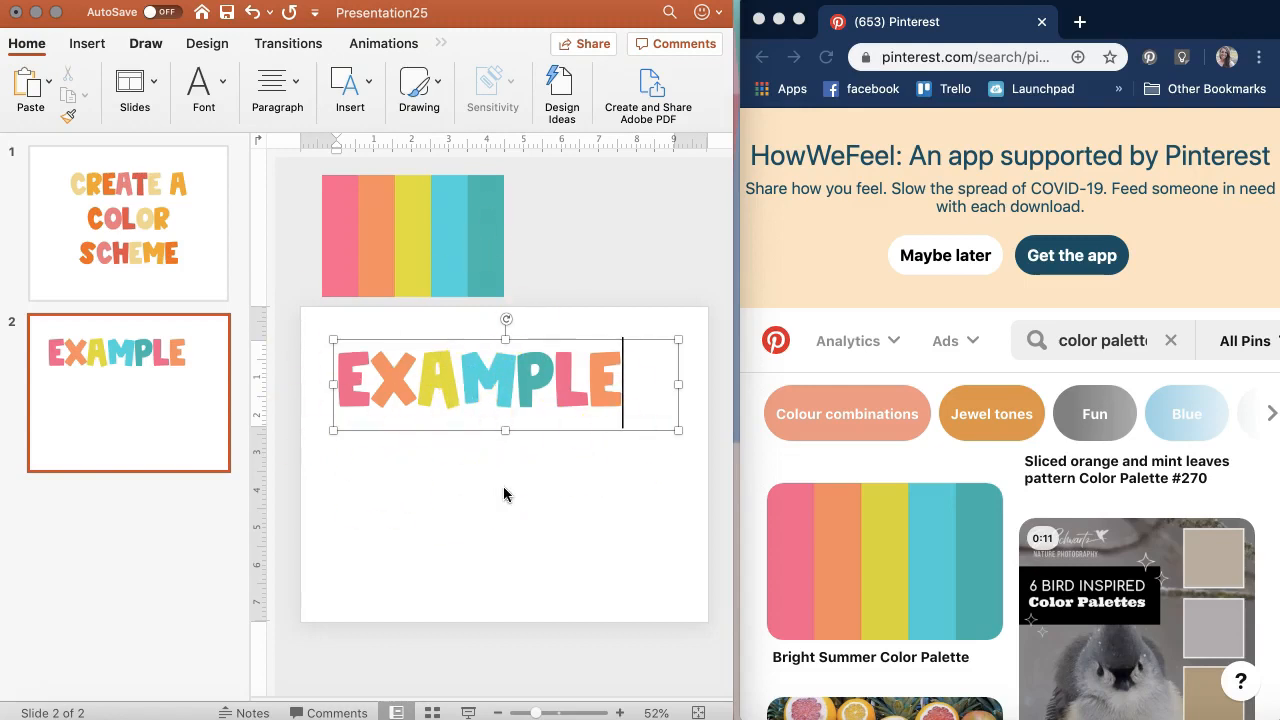
Delete the striped palette image above the slide.
left_click(503, 494)
left_click(463, 271)
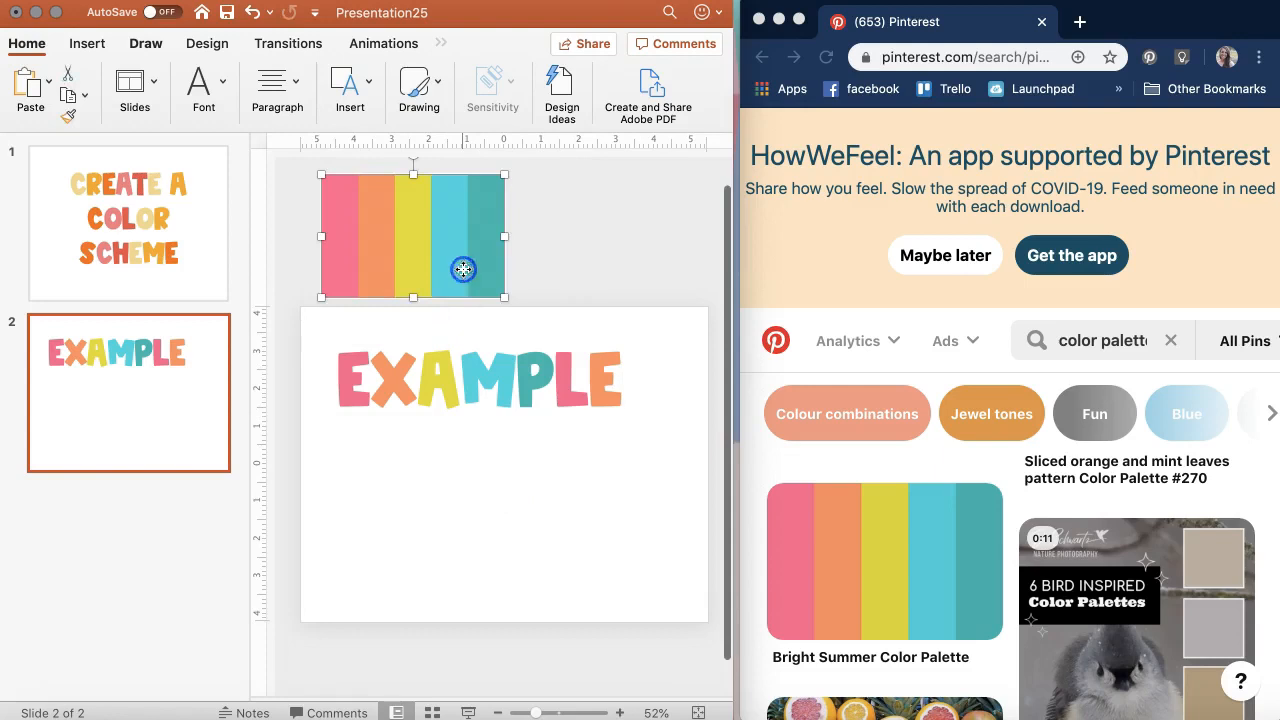
key("Delete")
left_click(622, 517)
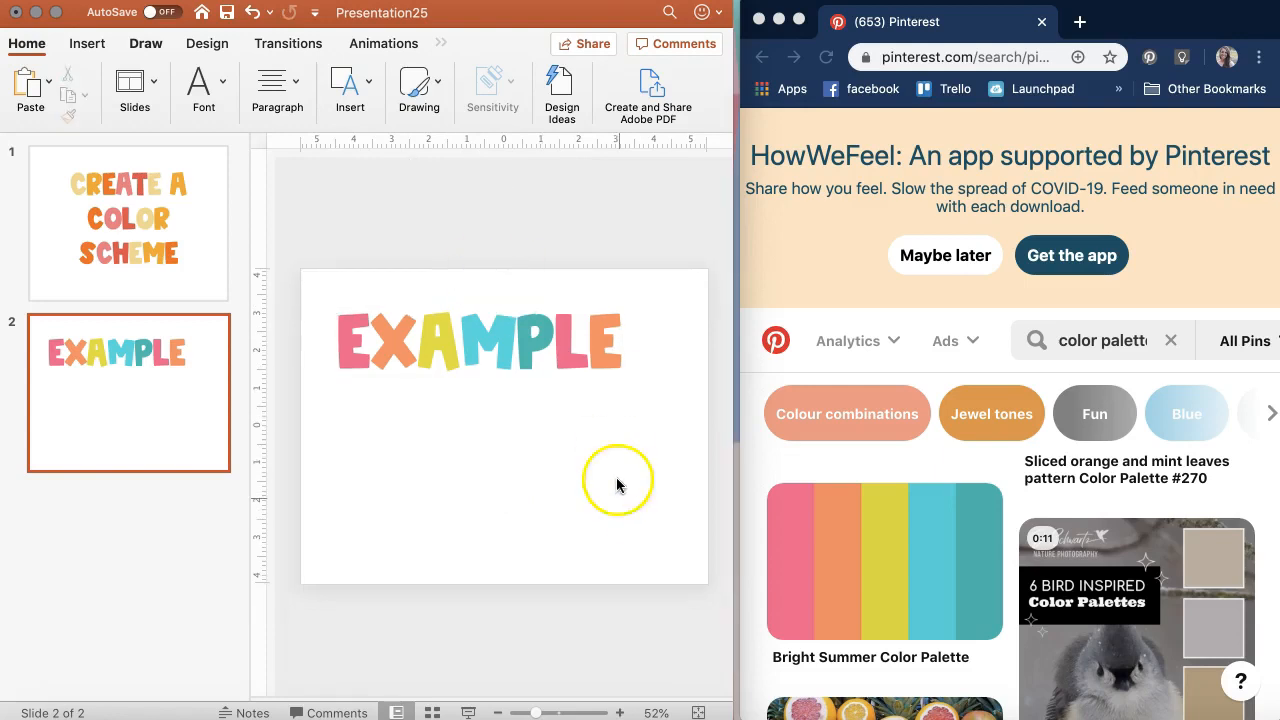